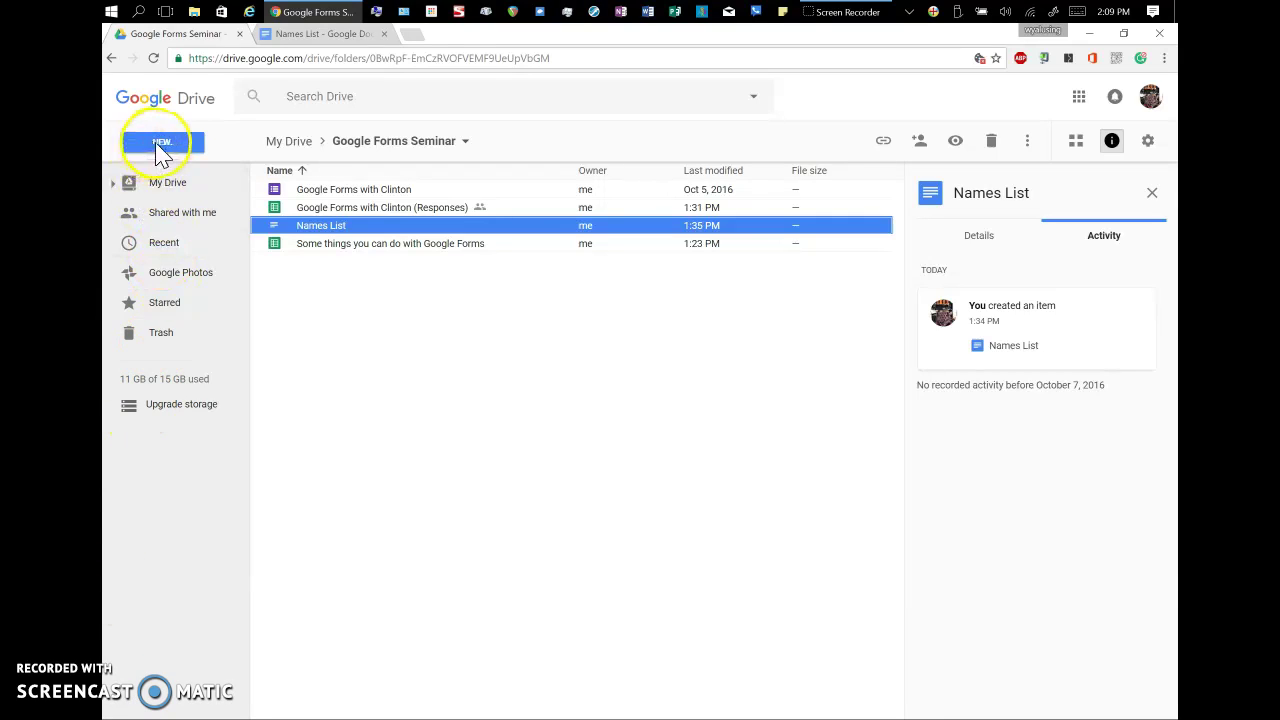
# From Drive's New menu, expand More to reveal the Google Forms option
pyautogui.click(158, 144)
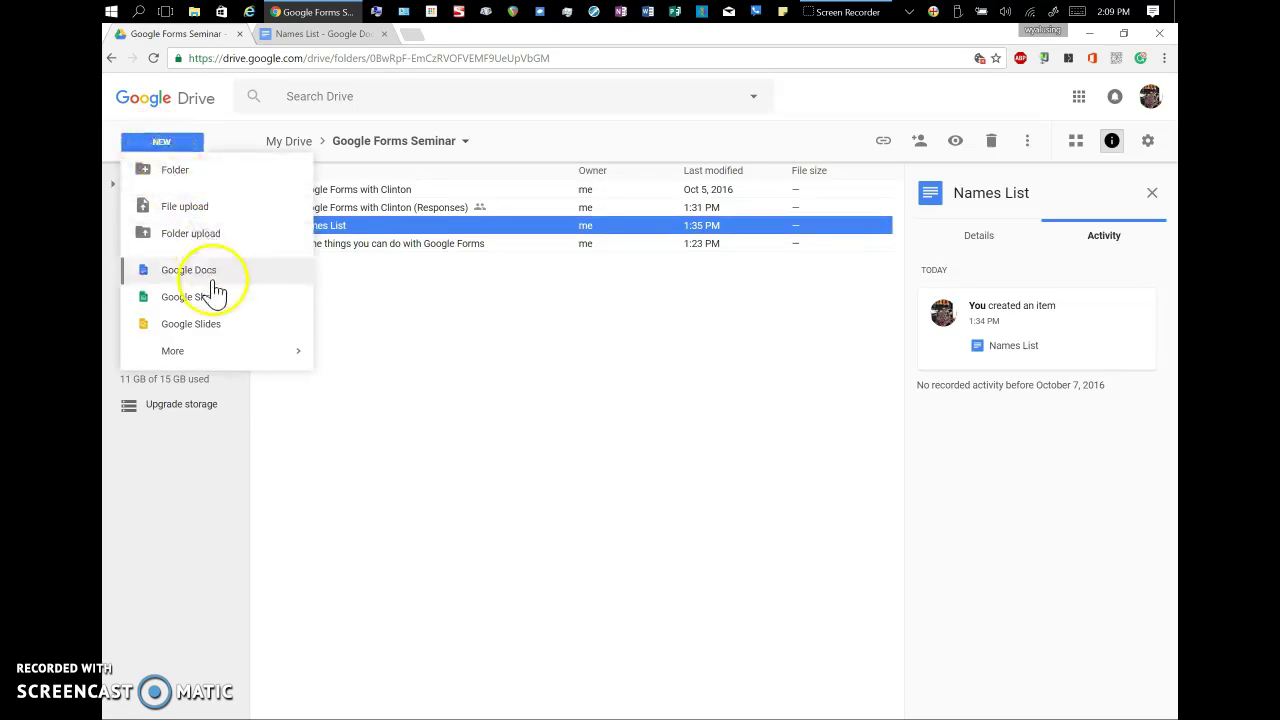
pyautogui.click(226, 358)
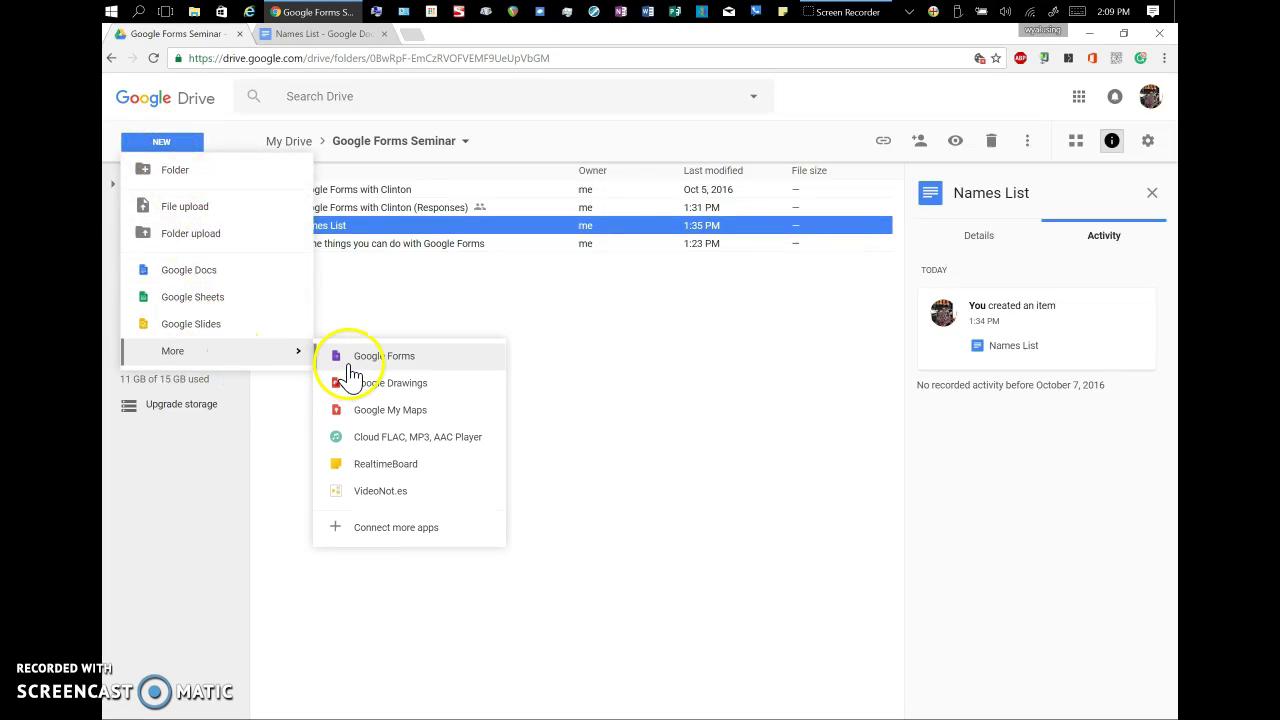
# Create a blank Google Form titled 'Form Auto-Mail' whose first question is 'Name:'
pyautogui.click(350, 362)
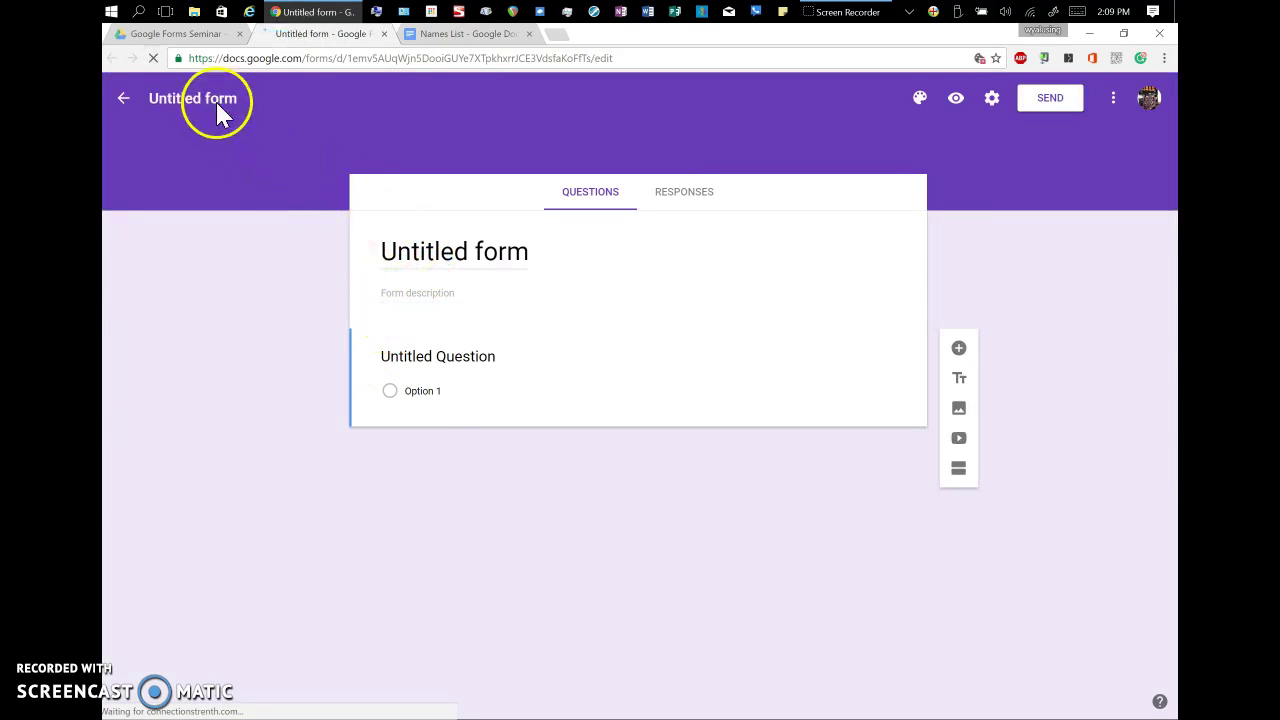
pyautogui.click(216, 103)
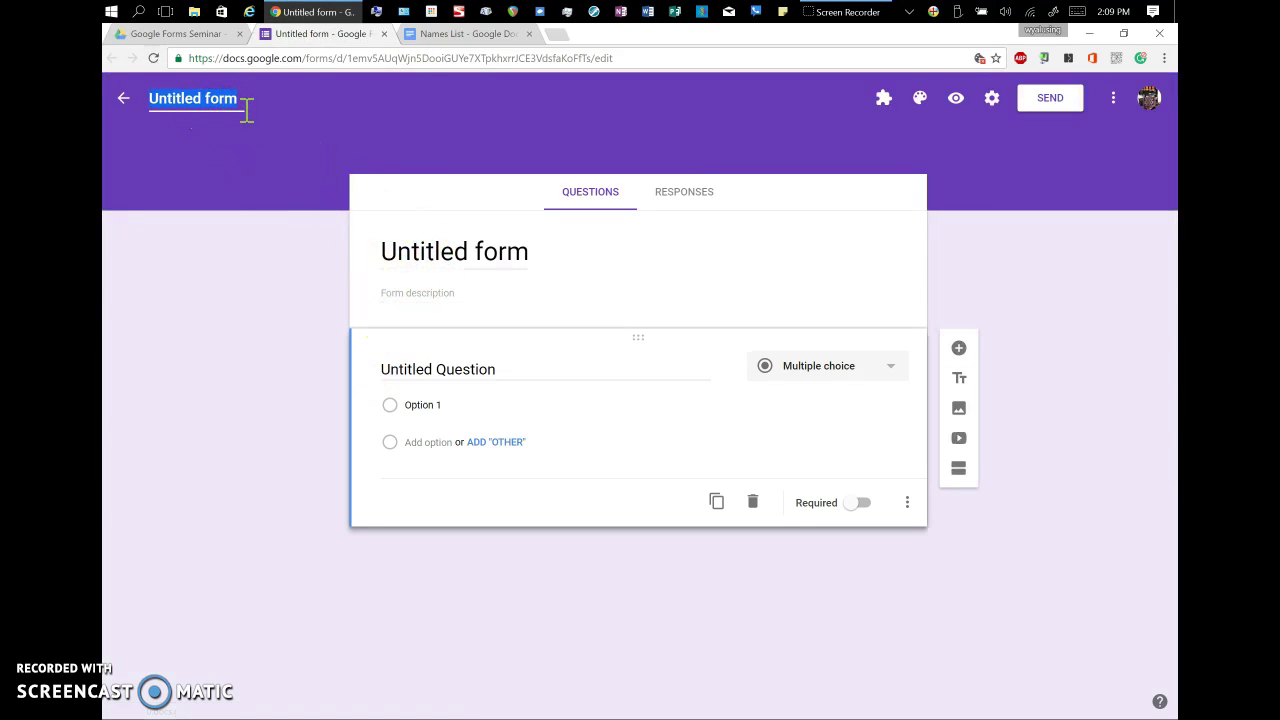
pyautogui.write('Form')
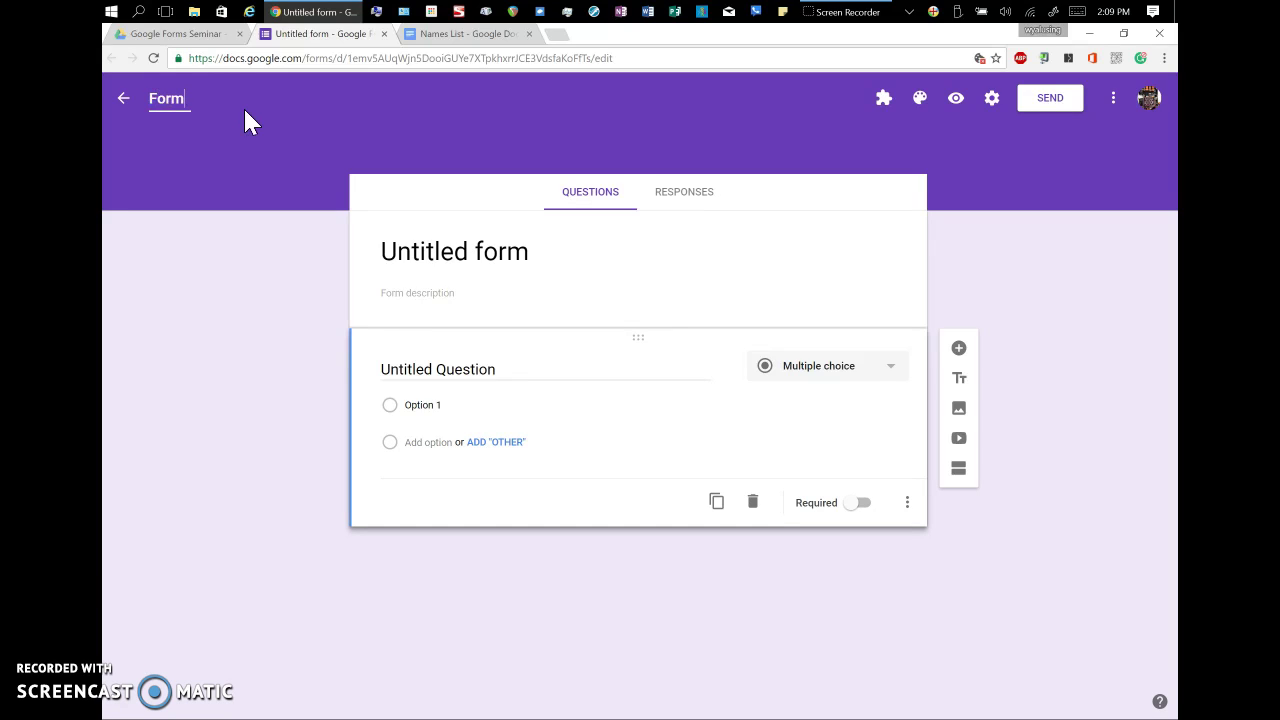
pyautogui.write(' Auto-Mail')
pyautogui.click(458, 373)
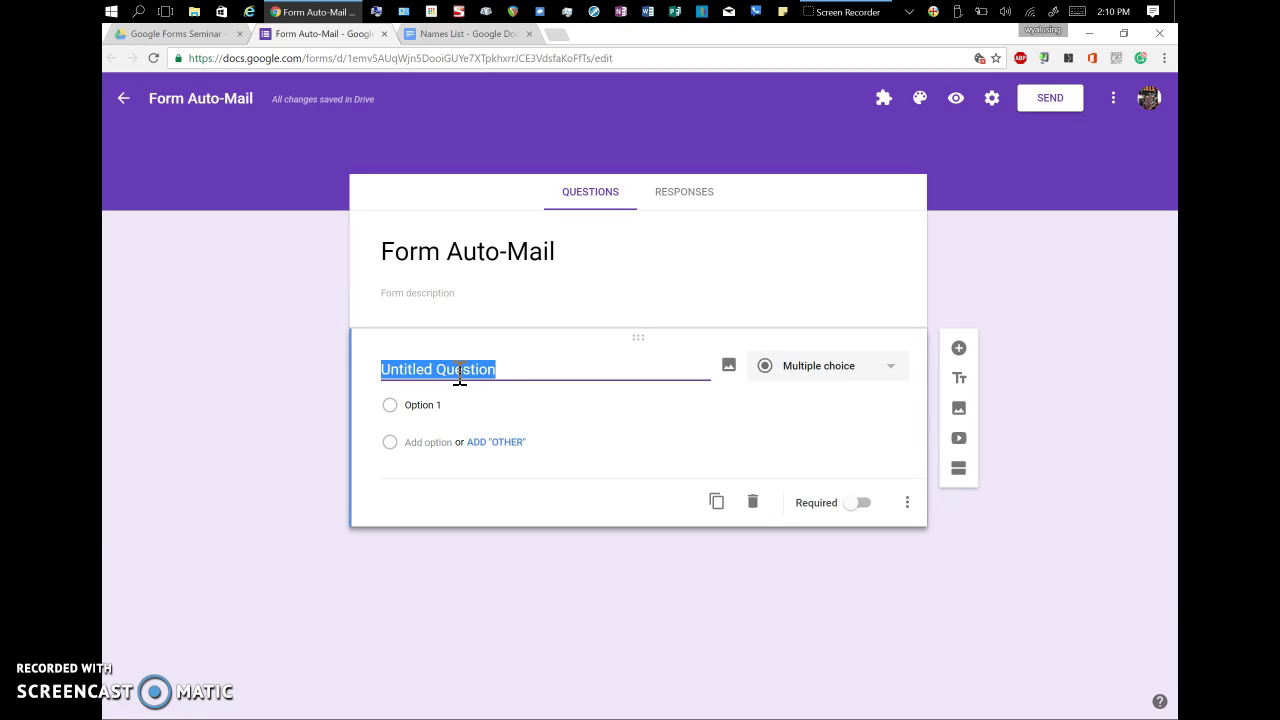
pyautogui.moveTo(510, 370); pyautogui.dragTo(425, 395)
pyautogui.write('Name:')
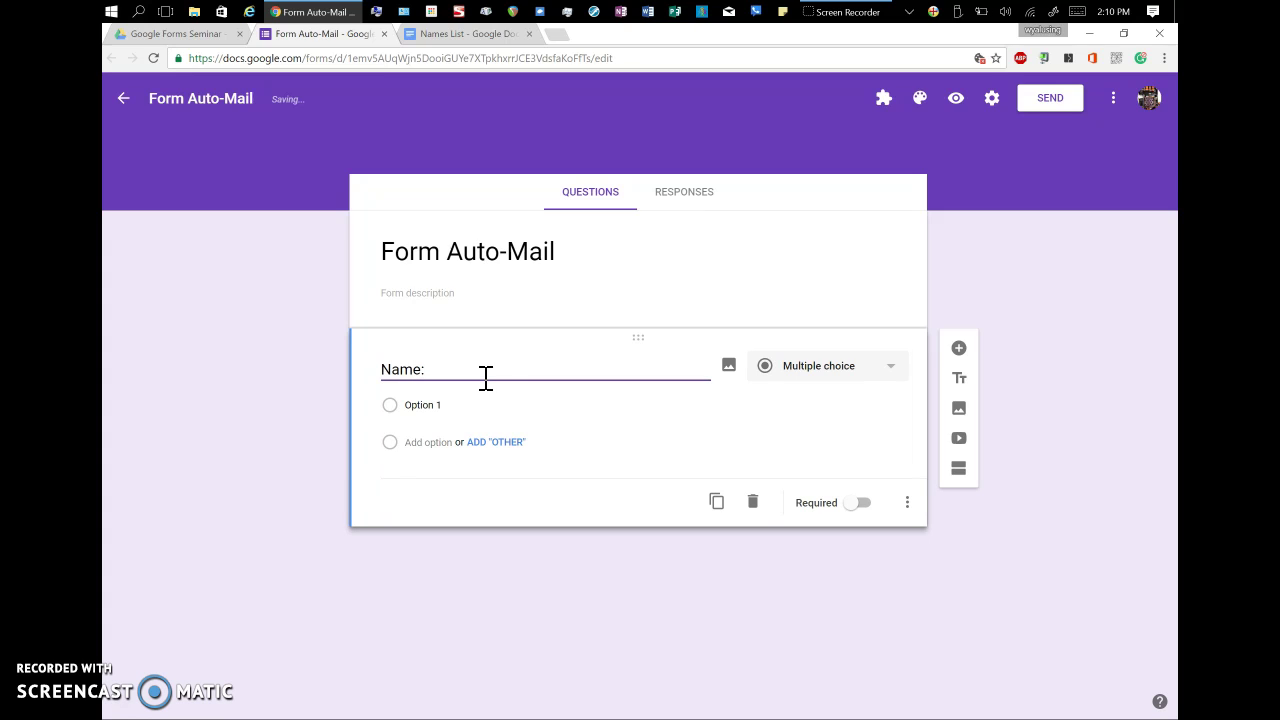
pyautogui.click(423, 405)
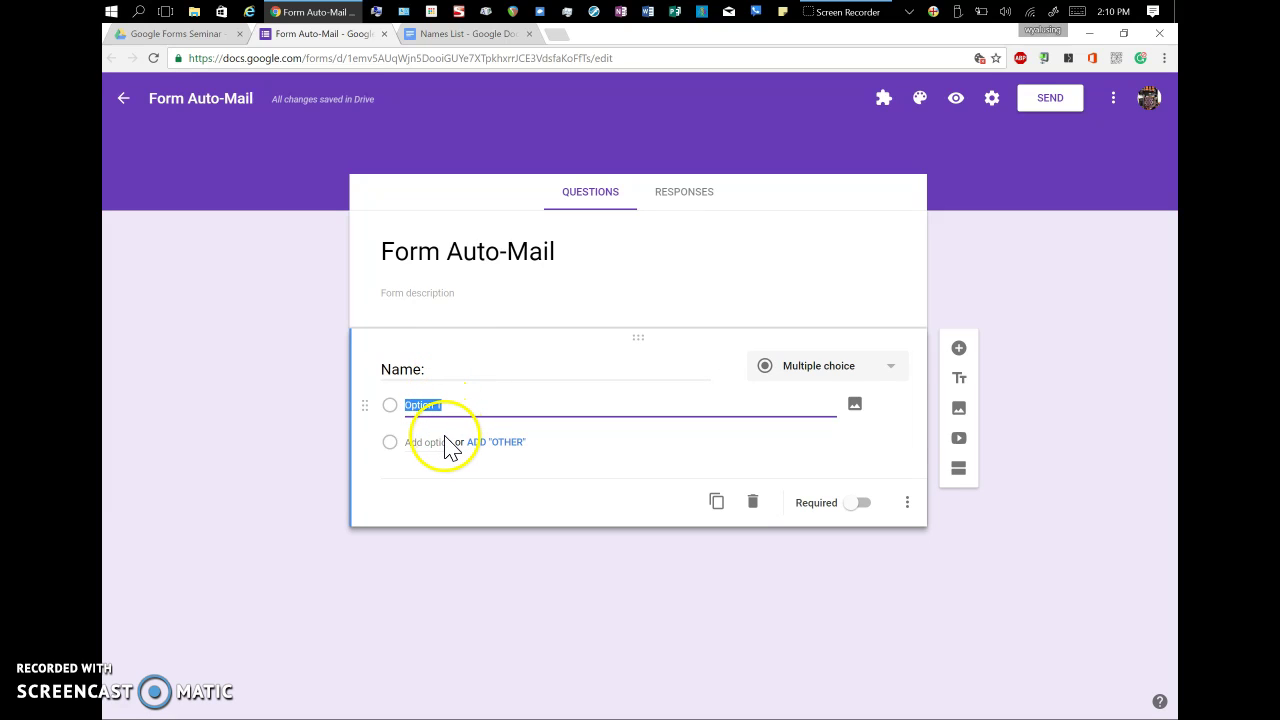
# Copy both names from the Names List document and return to the form
pyautogui.click(468, 40)
pyautogui.click(434, 274)
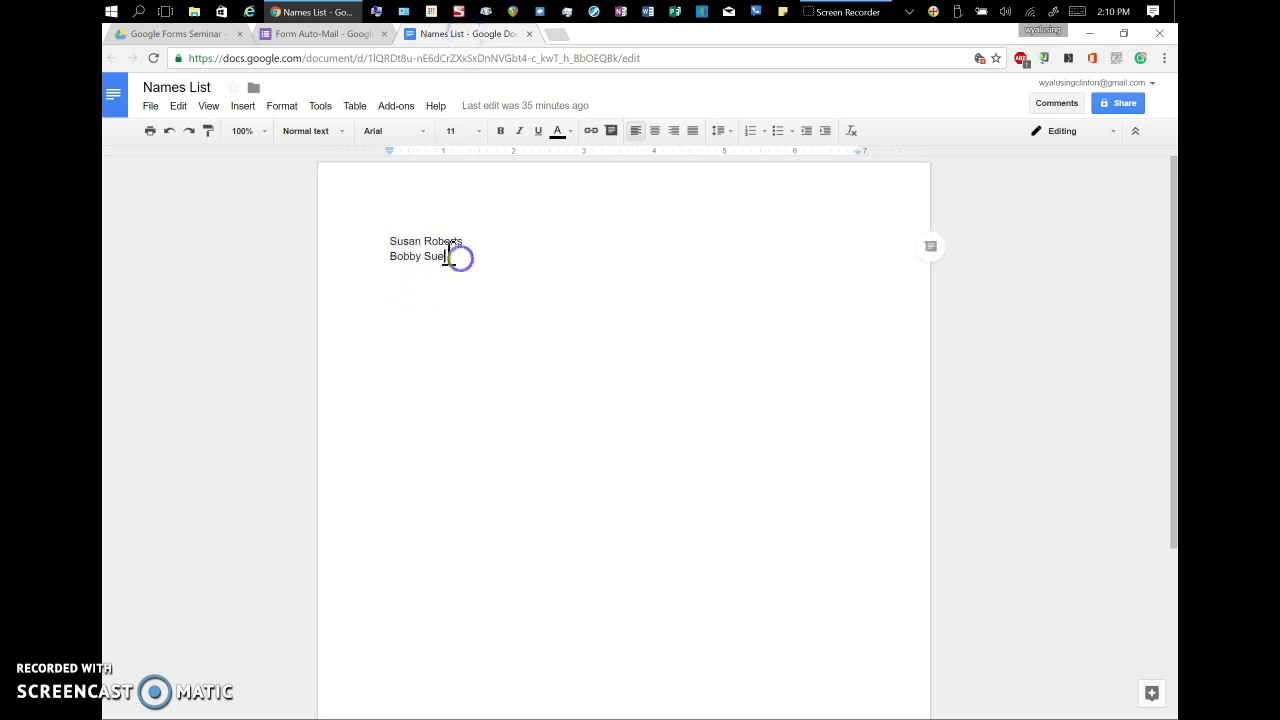
pyautogui.click(386, 244)
pyautogui.moveTo(386, 244); pyautogui.dragTo(446, 259)
pyautogui.hotkey('ctrl', 'c')
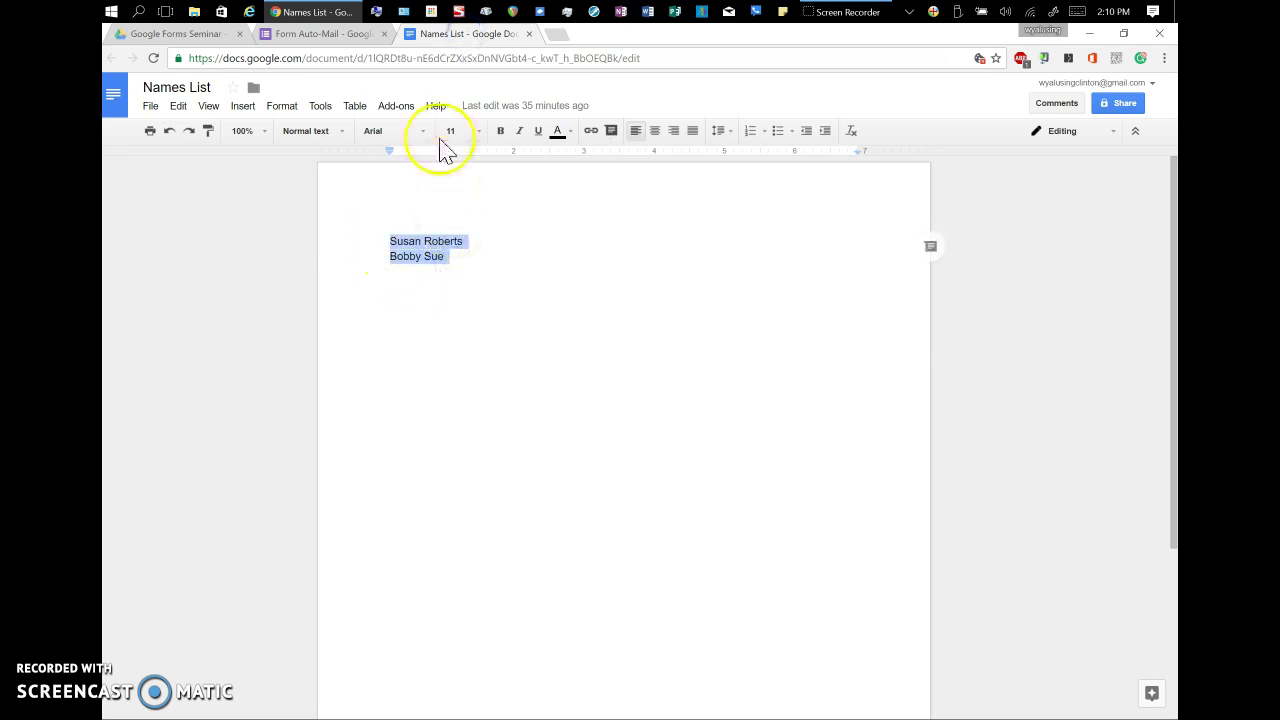
pyautogui.click(350, 36)
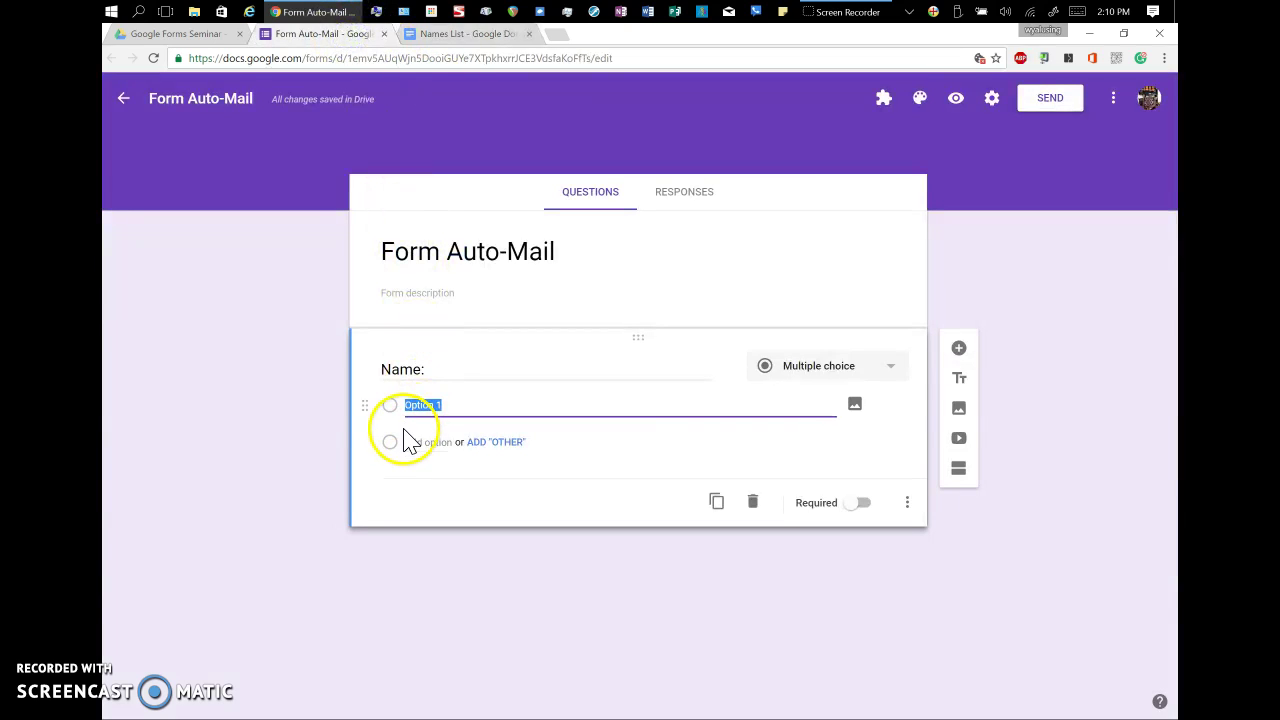
# Paste the two names as required Name: choices, then add a required short-answer 'e-mail' question
pyautogui.hotkey('ctrl', 'v')
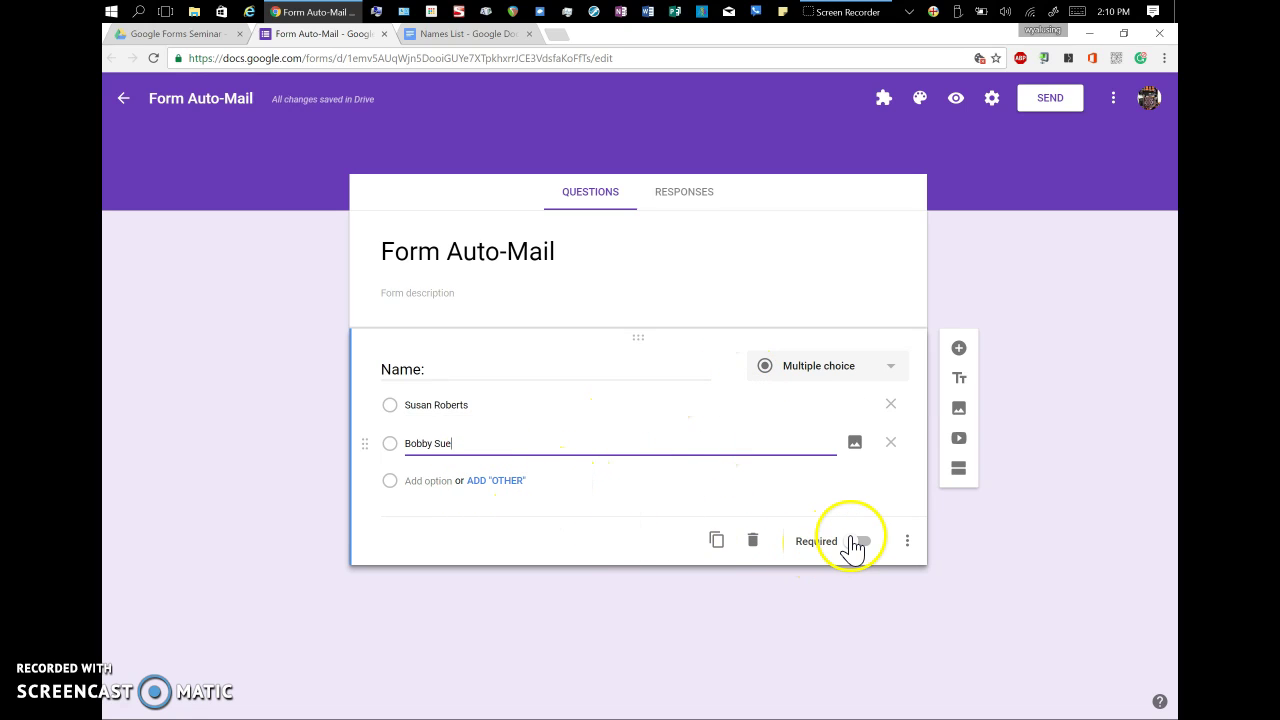
pyautogui.click(860, 542)
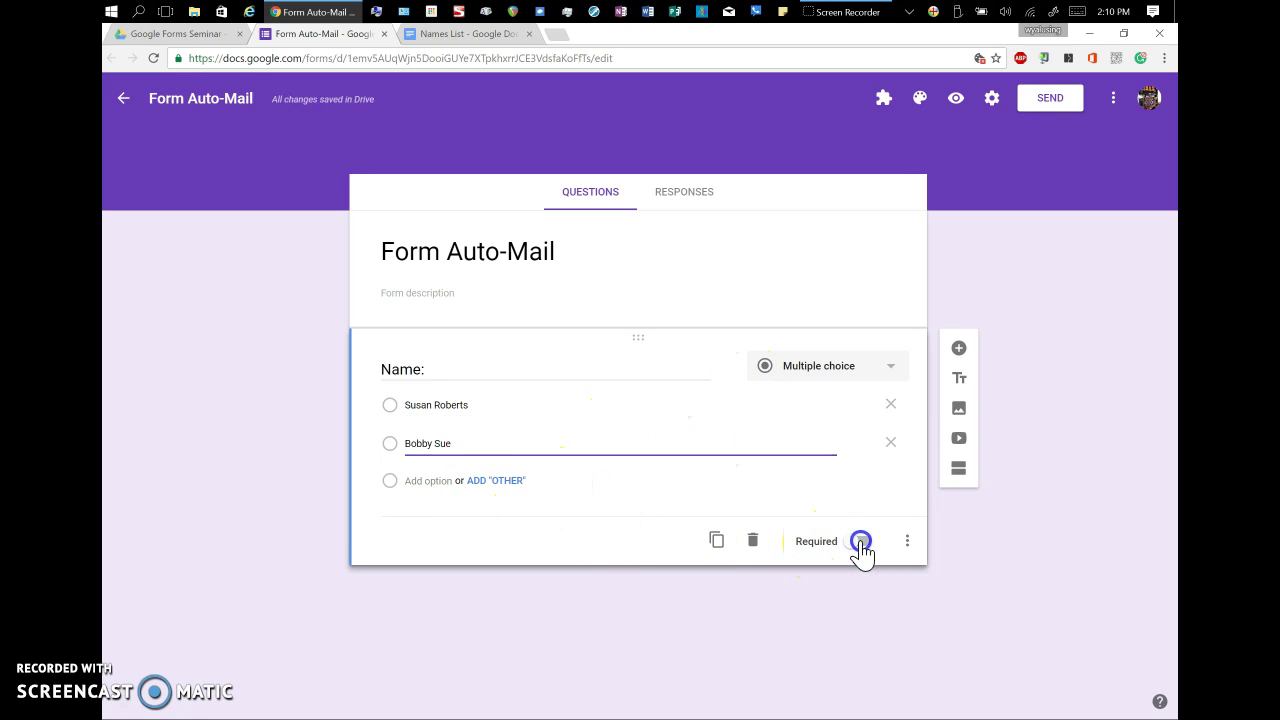
pyautogui.click(958, 350)
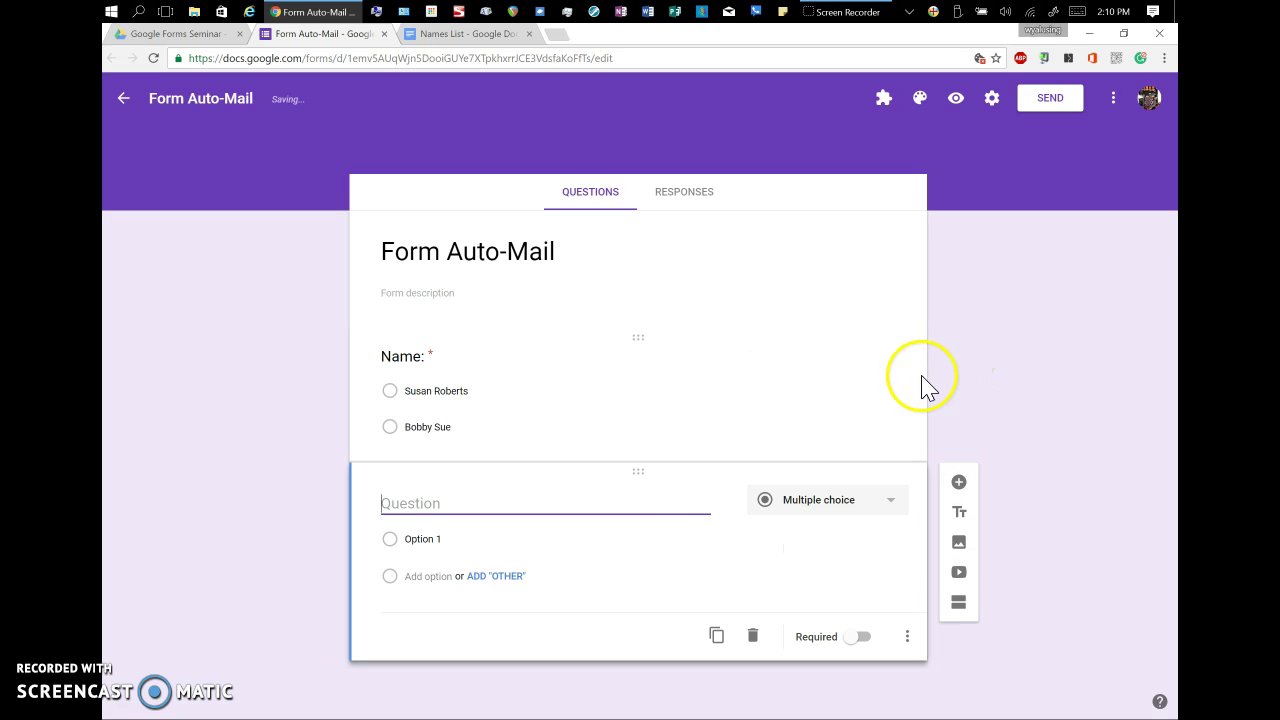
pyautogui.click(810, 503)
pyautogui.click(806, 425)
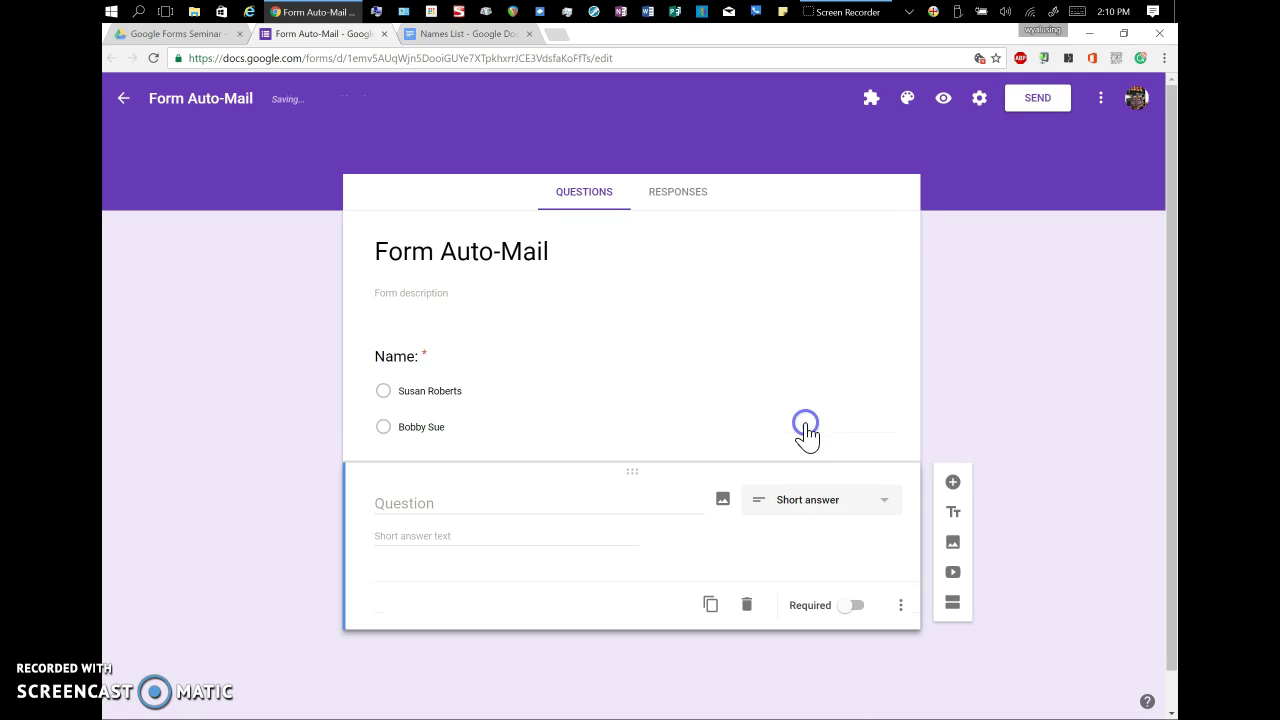
pyautogui.click(420, 502)
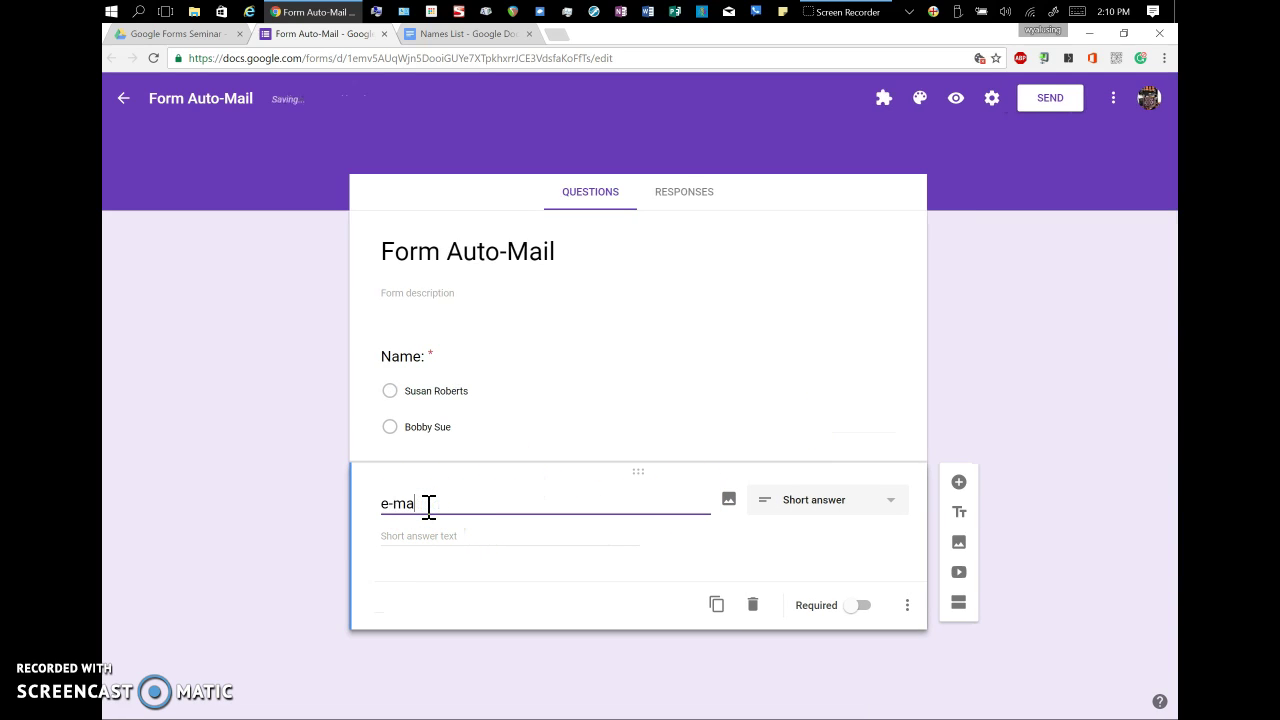
pyautogui.click(443, 555)
pyautogui.click(407, 540)
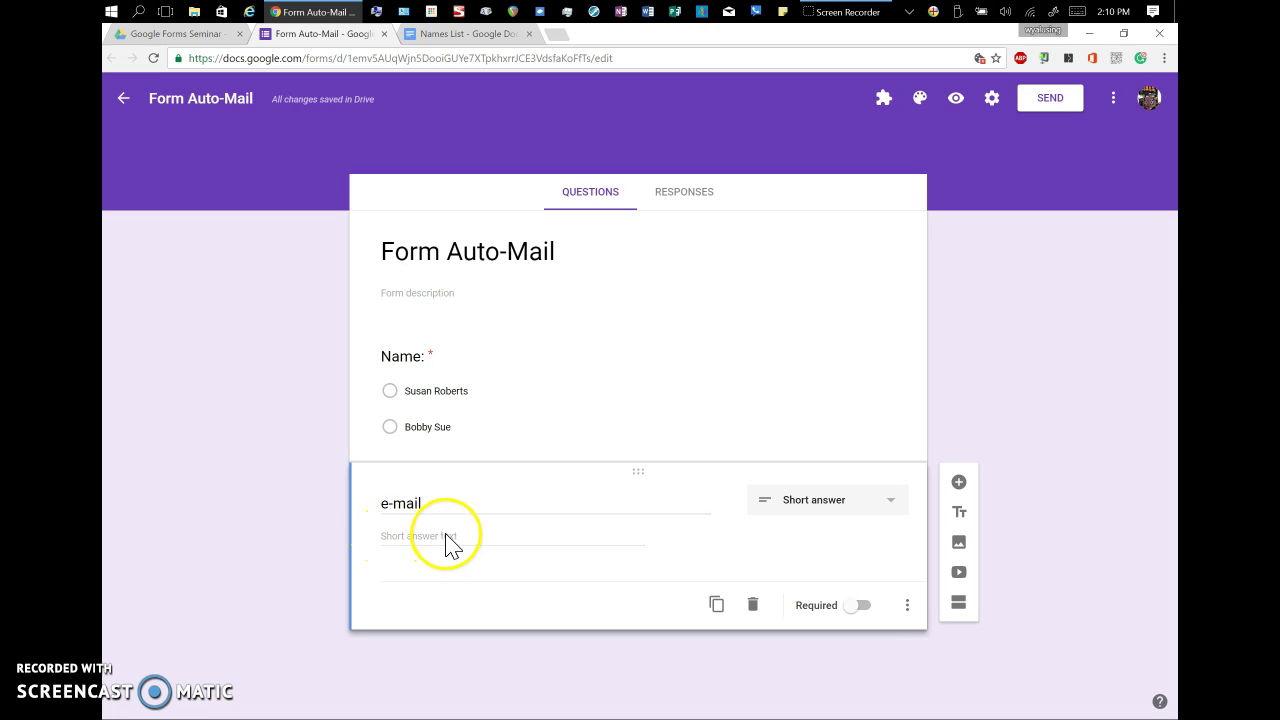
pyautogui.click(865, 612)
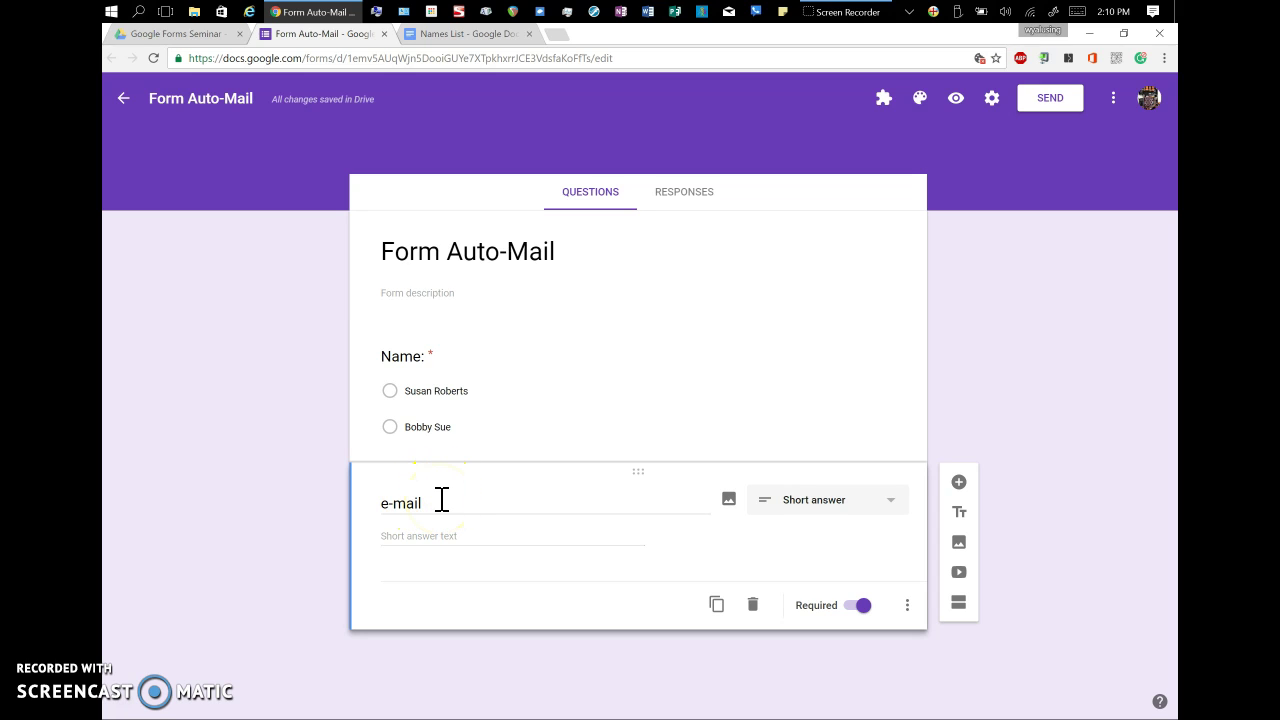
# Create a new 'Form Auto-Mail (Responses)' spreadsheet to collect the form's responses
pyautogui.click(698, 193)
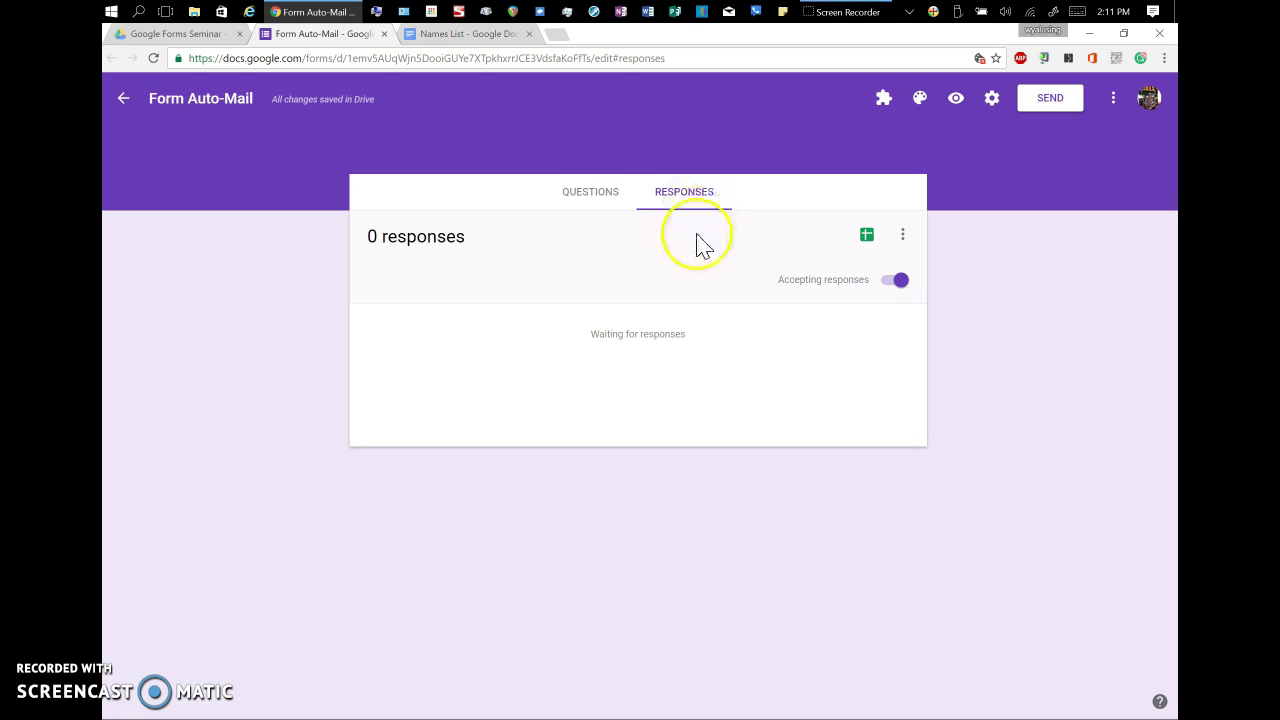
pyautogui.click(866, 236)
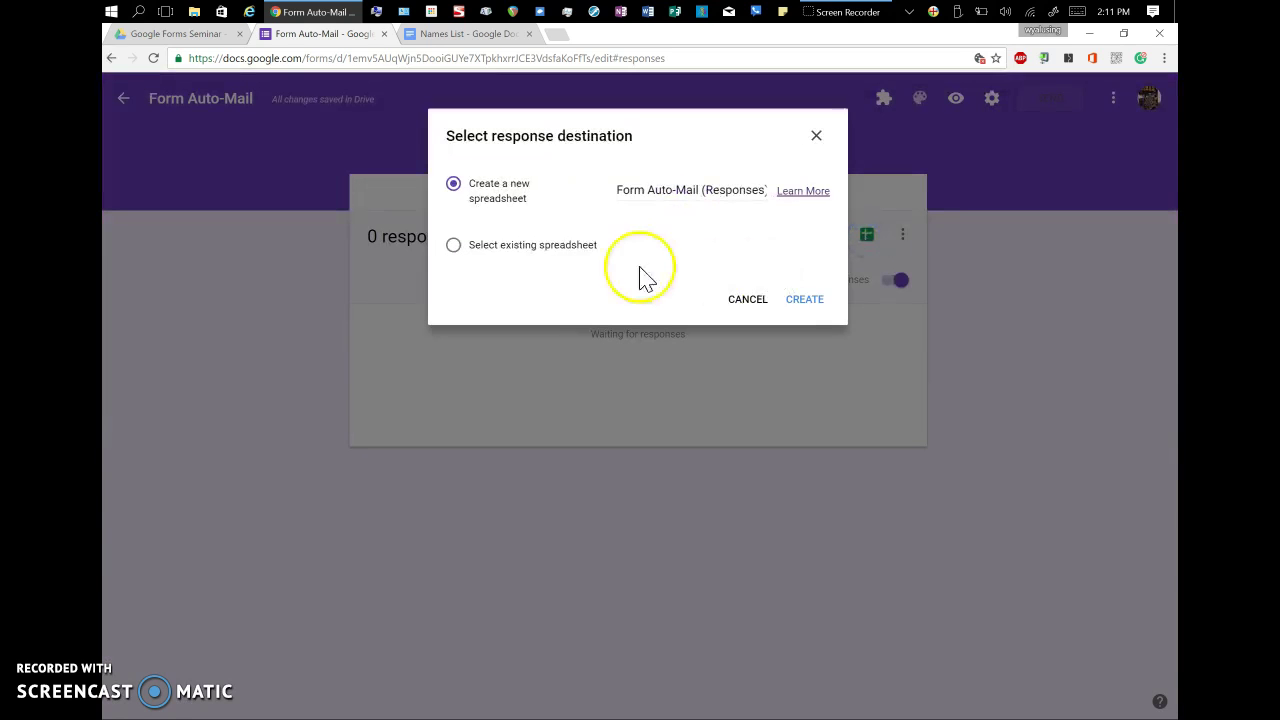
pyautogui.click(810, 302)
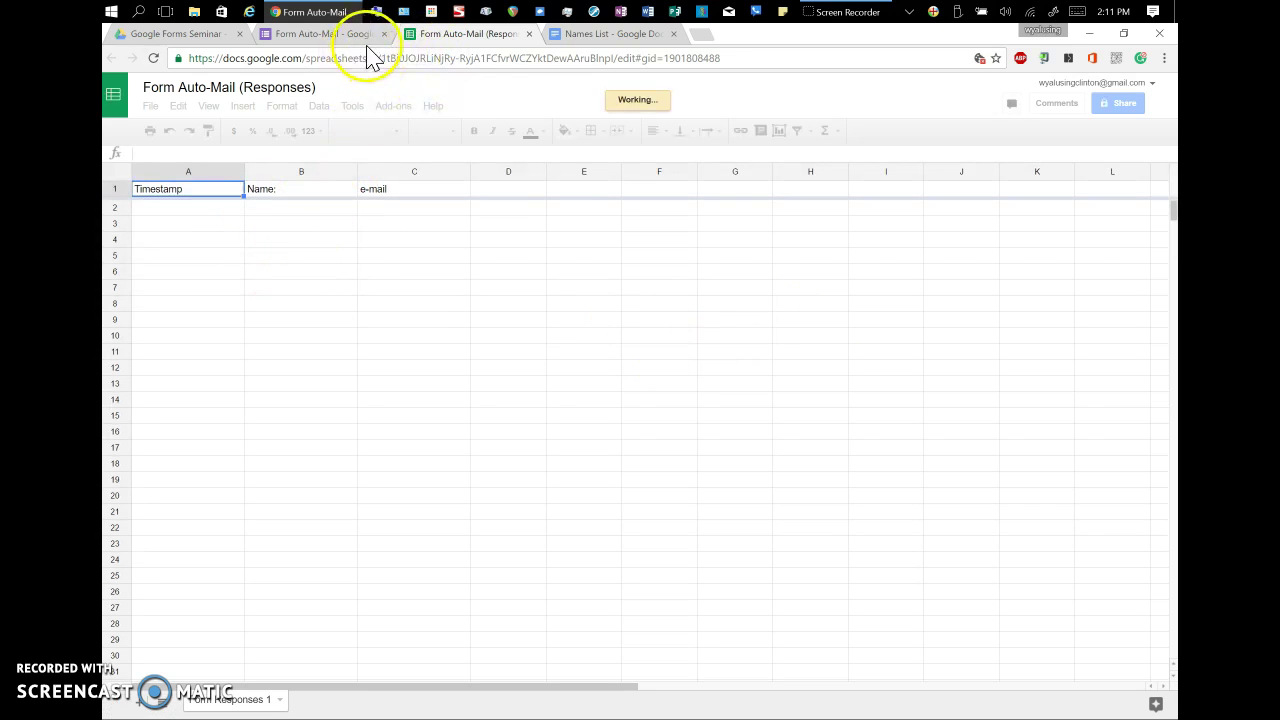
# Submit a test response on the live form with the first name and an e-mail address
pyautogui.click(332, 34)
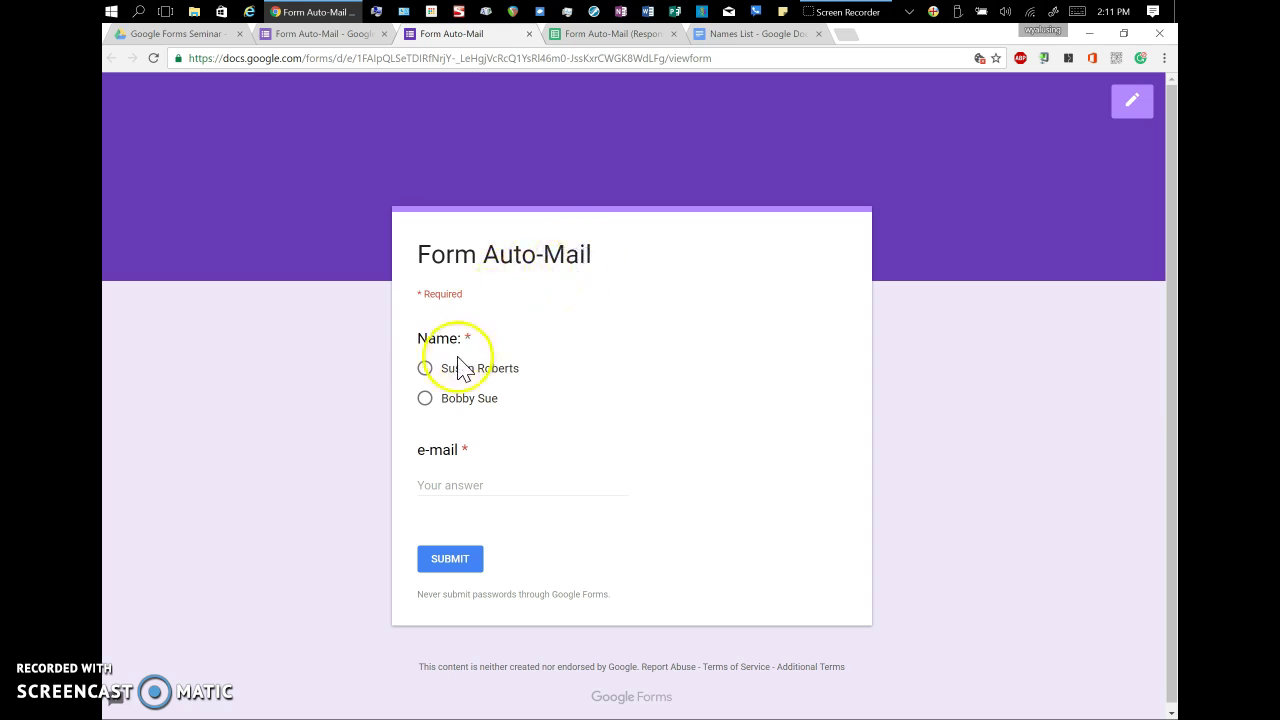
pyautogui.click(428, 370)
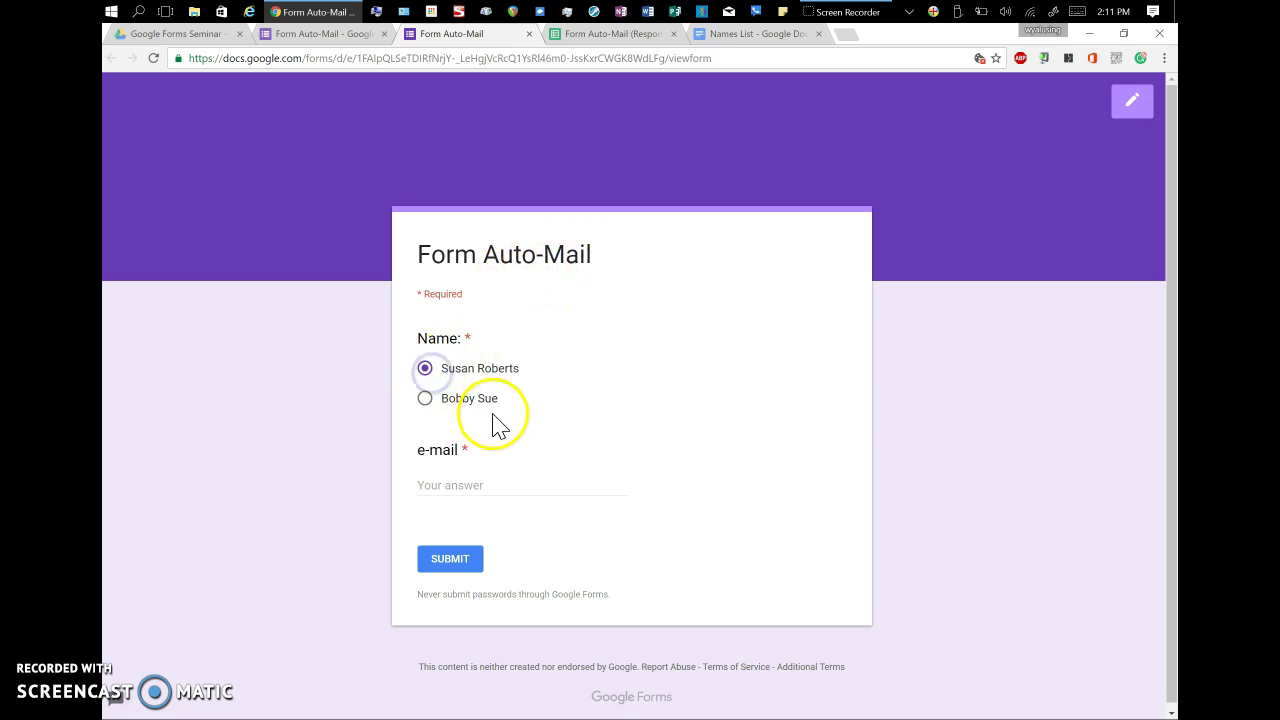
pyautogui.click(484, 485)
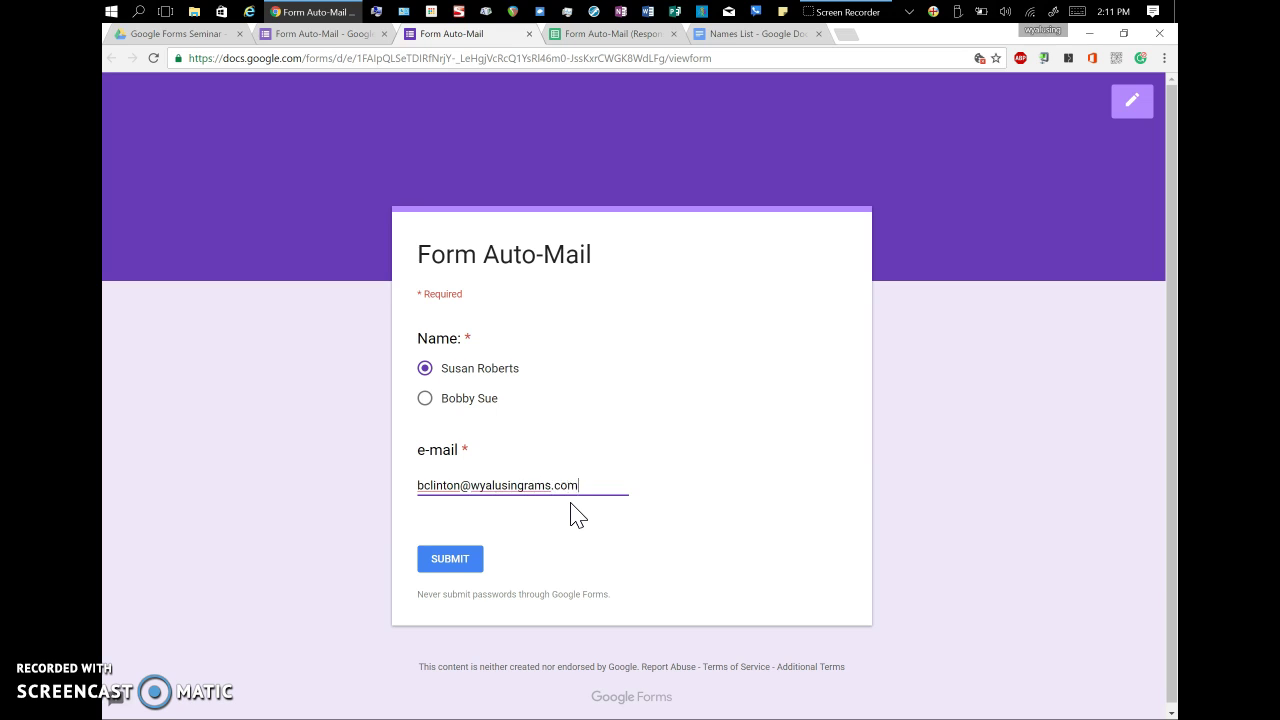
pyautogui.click(472, 562)
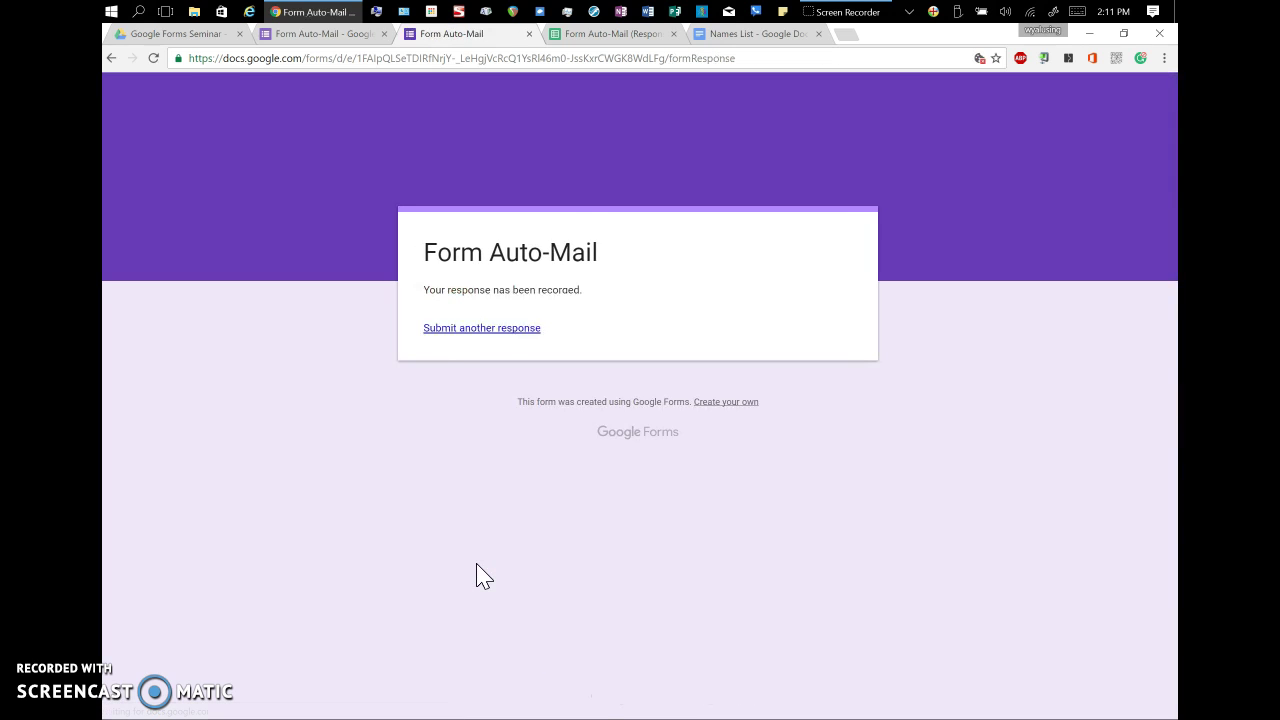
# In the responses sheet, widen column C for the e-mail and narrow column B
pyautogui.click(590, 34)
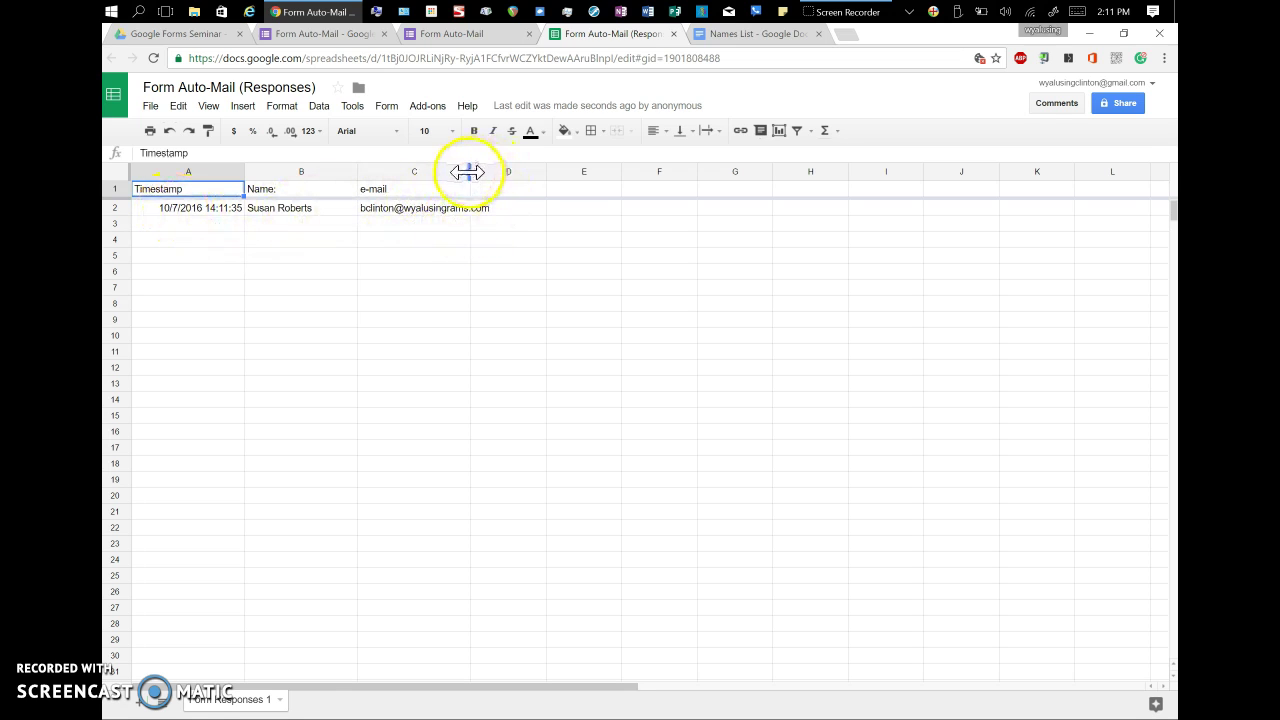
pyautogui.moveTo(467, 172); pyautogui.dragTo(513, 173)
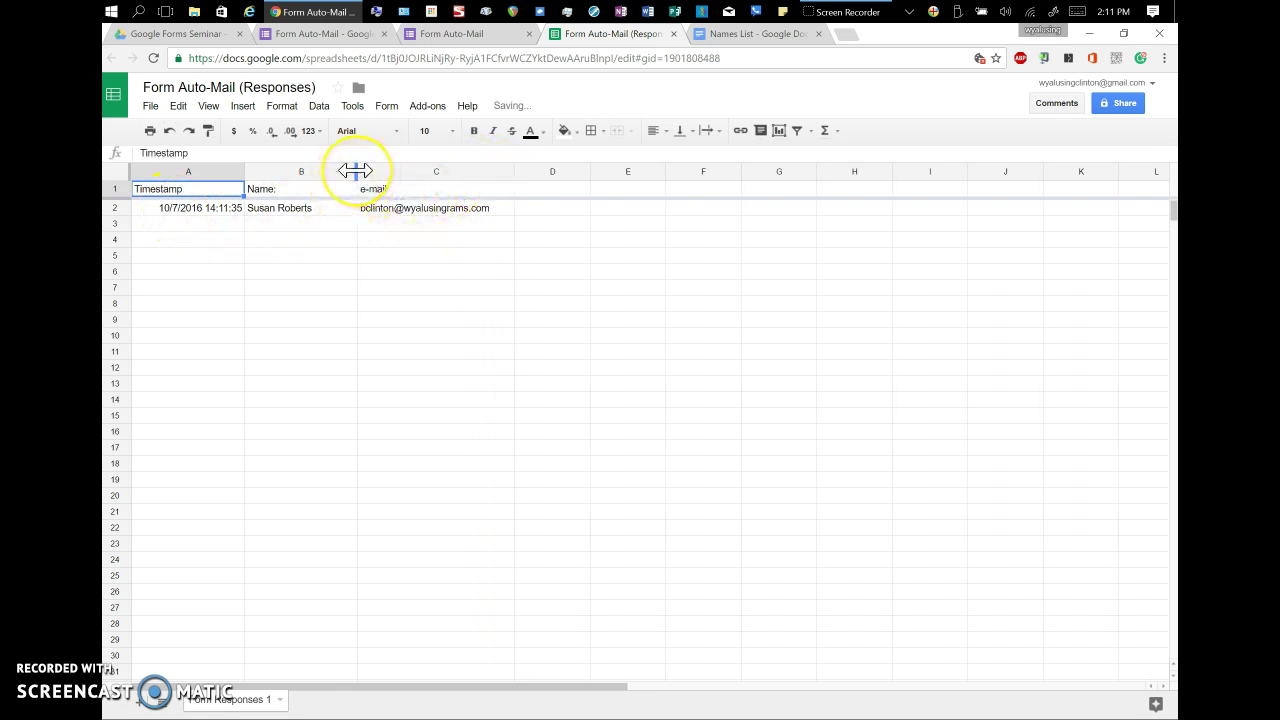
pyautogui.moveTo(356, 171); pyautogui.dragTo(338, 171)
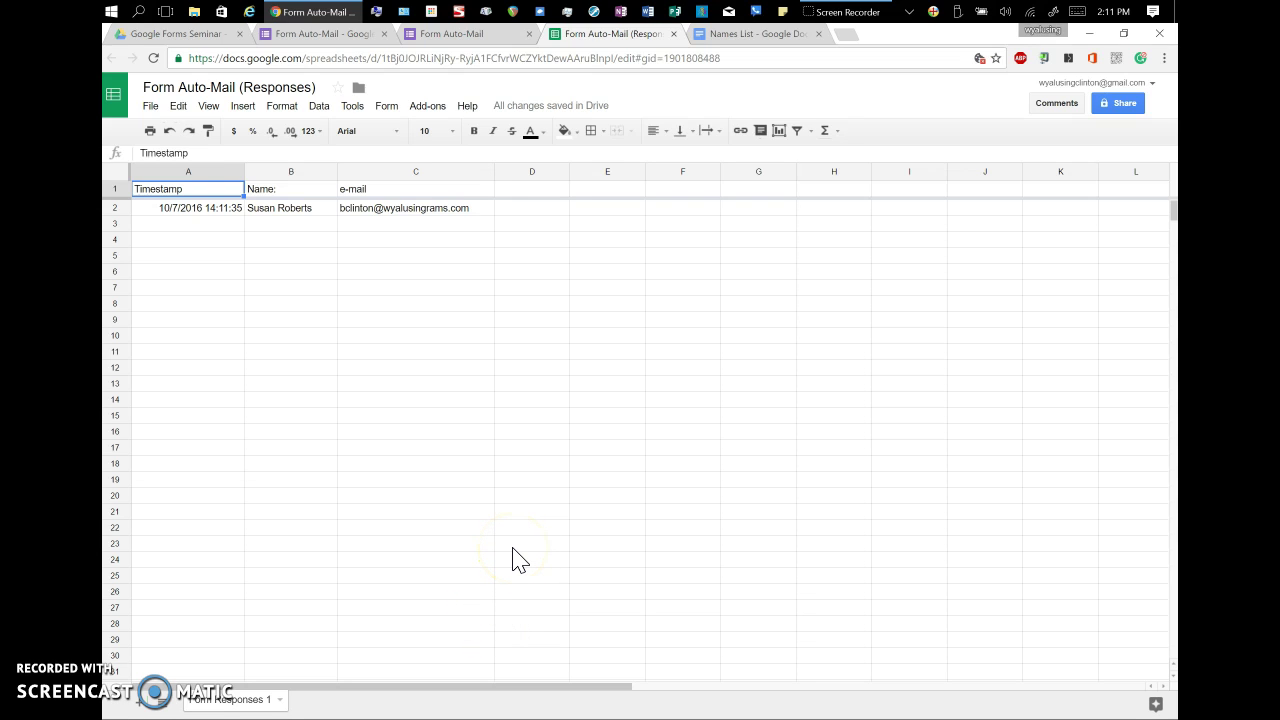
# Open the Add-ons store via Add-ons > Get add-ons
pyautogui.click(437, 110)
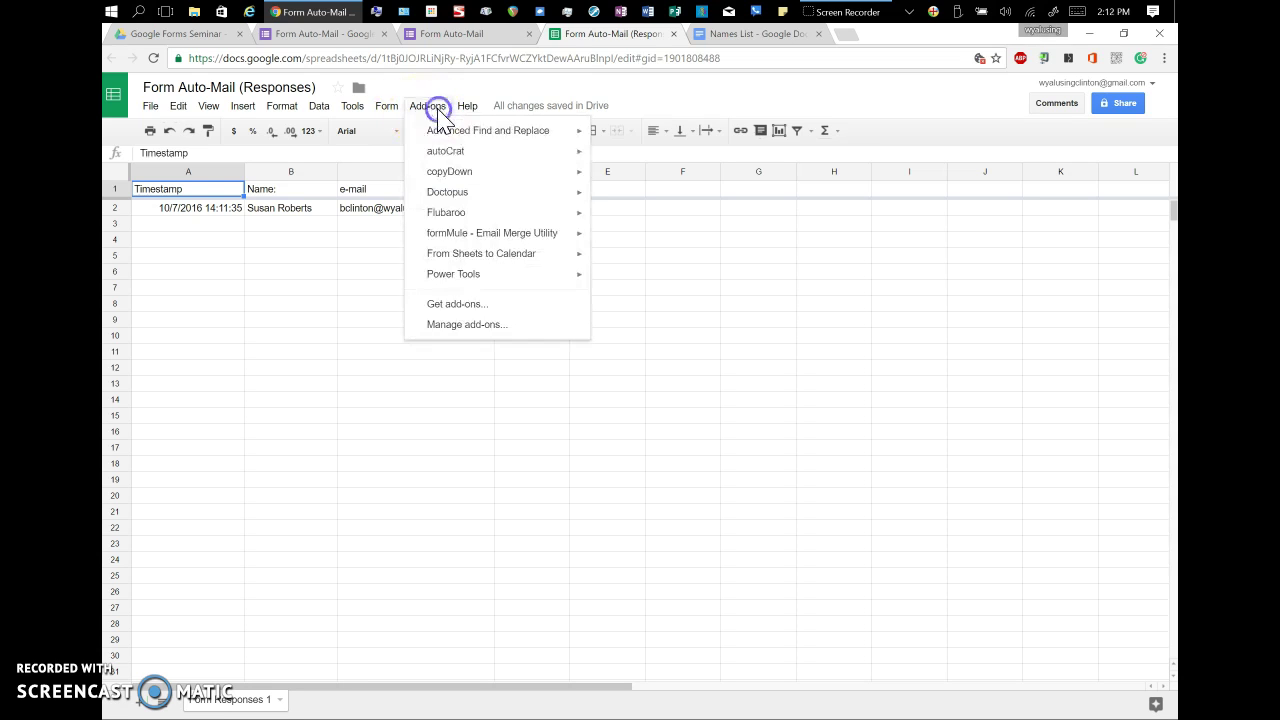
pyautogui.click(460, 308)
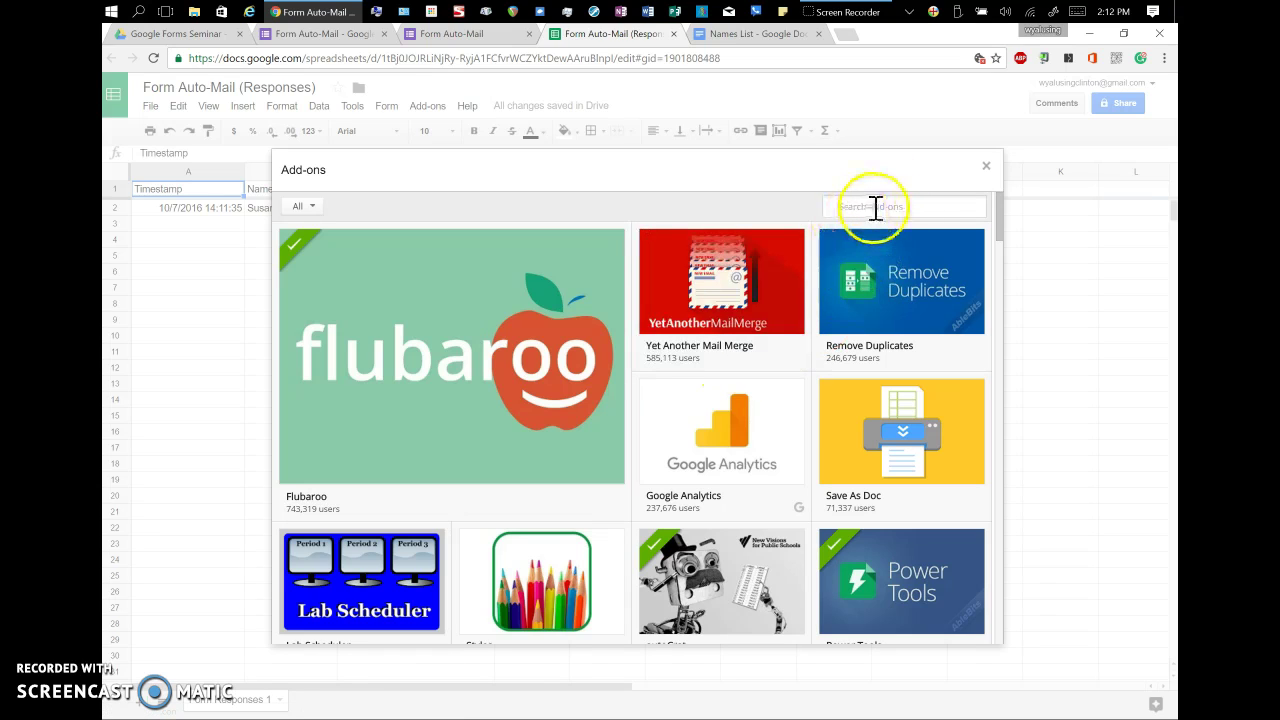
# Close the add-ons store and launch formMule - Email Merge Utility from the Add-ons menu
pyautogui.click(984, 168)
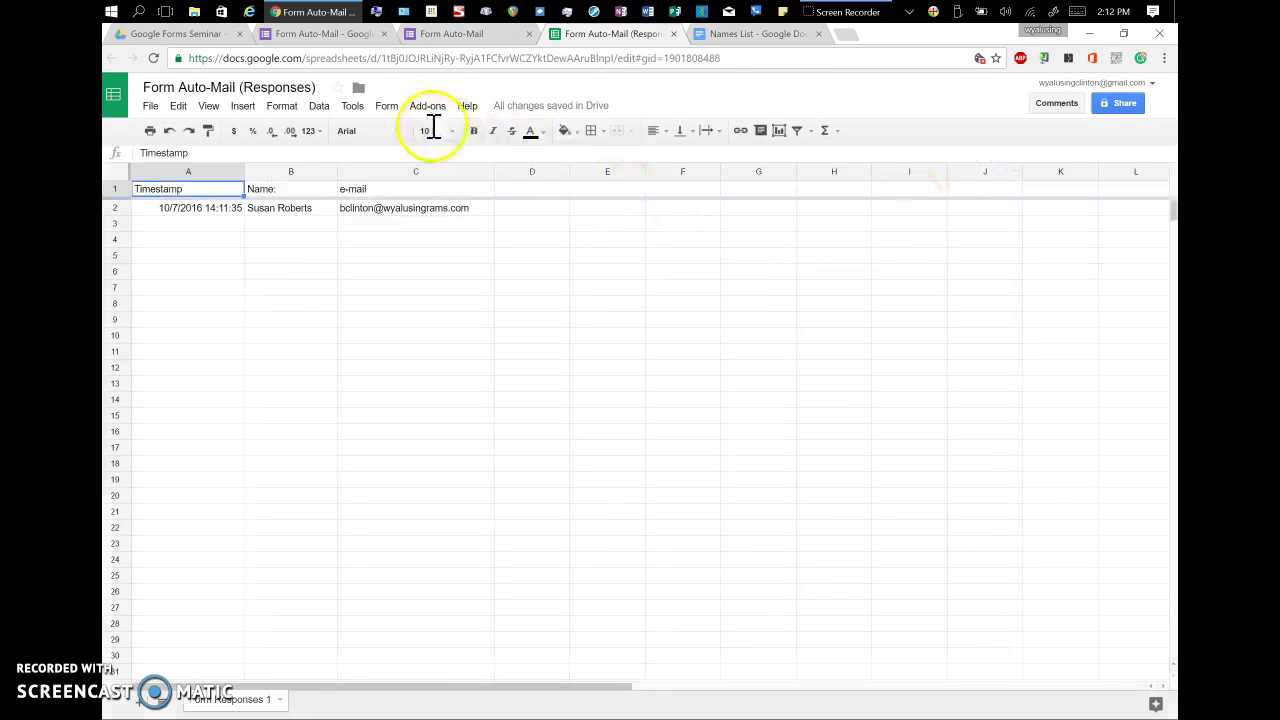
pyautogui.click(428, 106)
pyautogui.moveTo(465, 240)
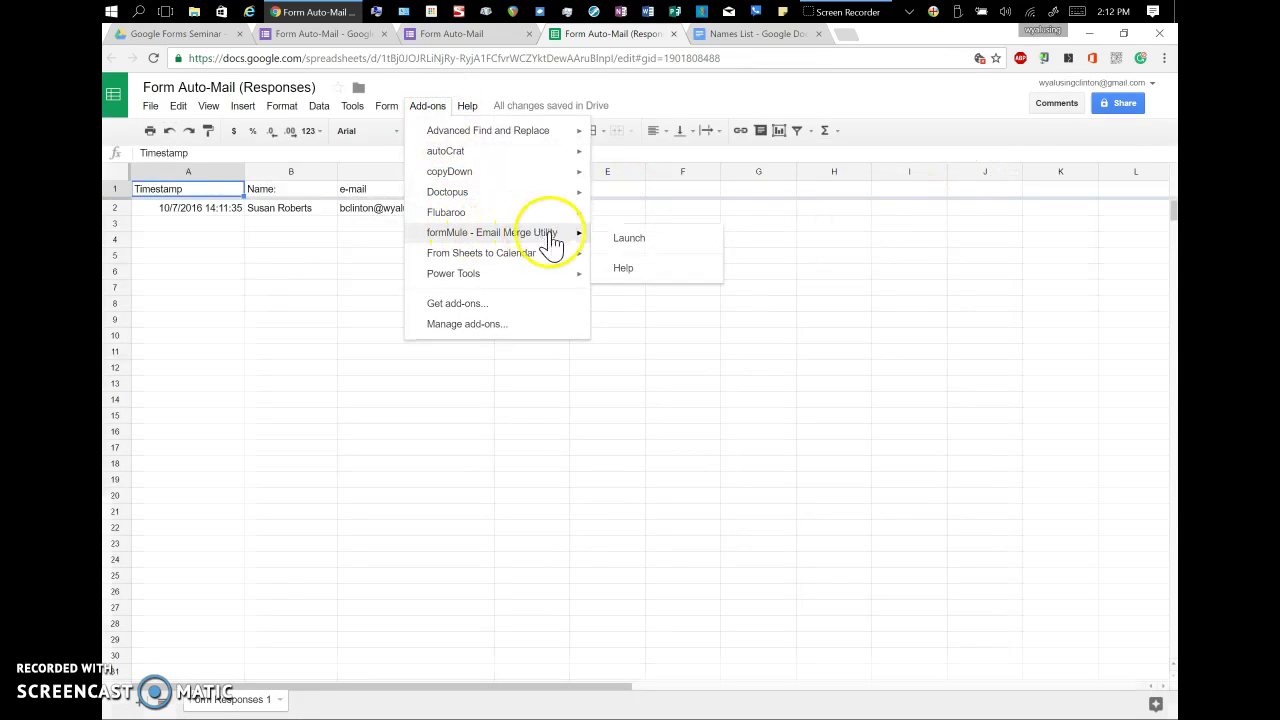
pyautogui.click(619, 243)
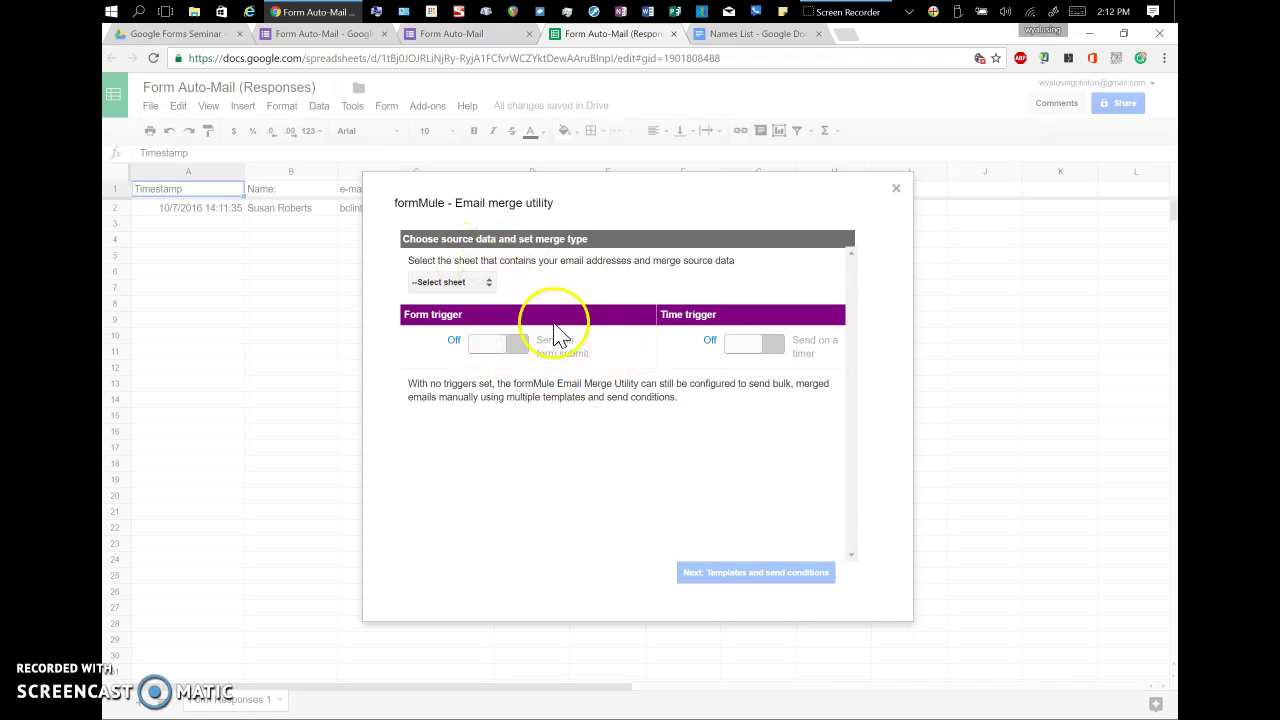
# Choose Form Responses 1 as formMule's source sheet and turn on Send on form submit
pyautogui.click(487, 284)
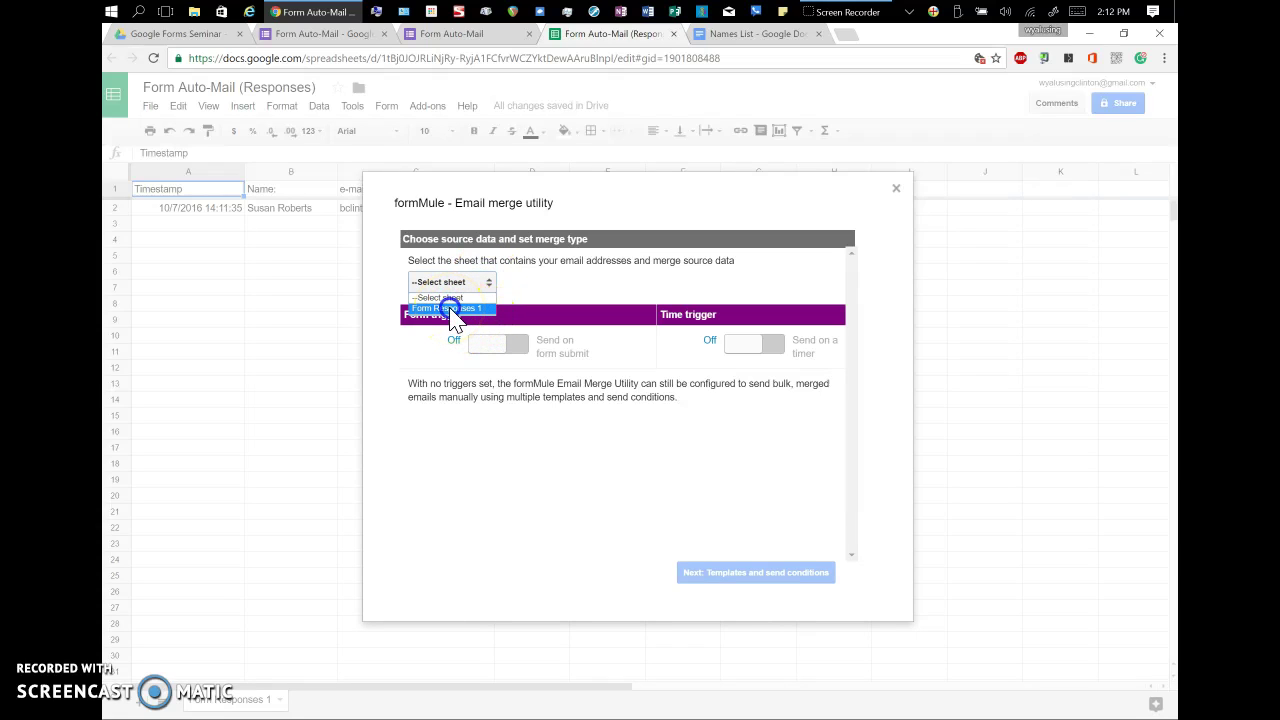
pyautogui.click(452, 309)
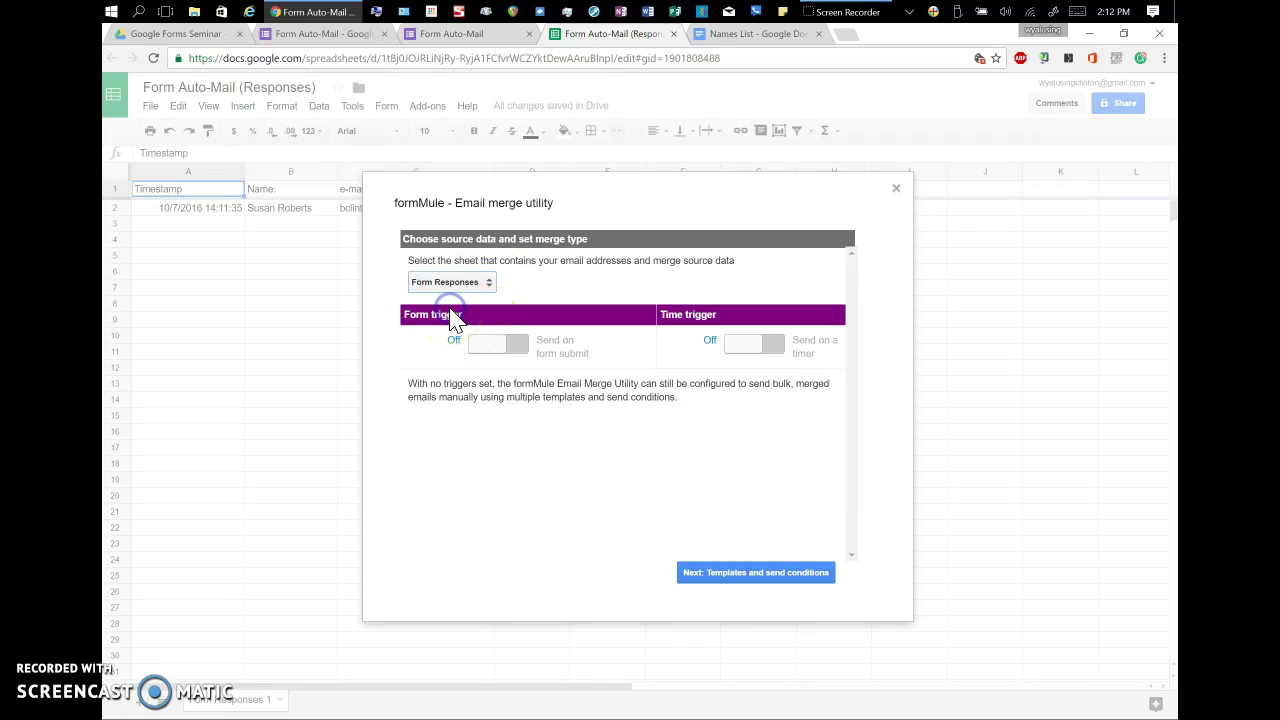
pyautogui.click(496, 345)
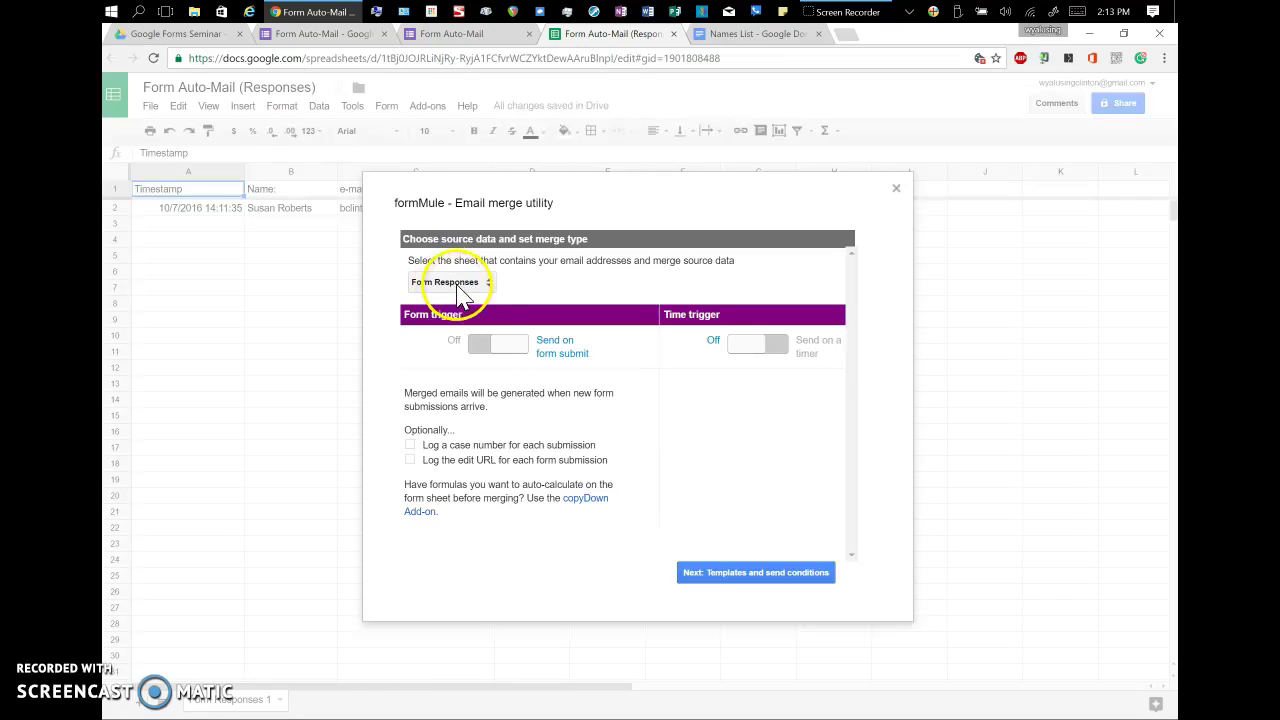
# Rename formMule's single template to 'name', set it to send for all rows, and save
pyautogui.click(722, 575)
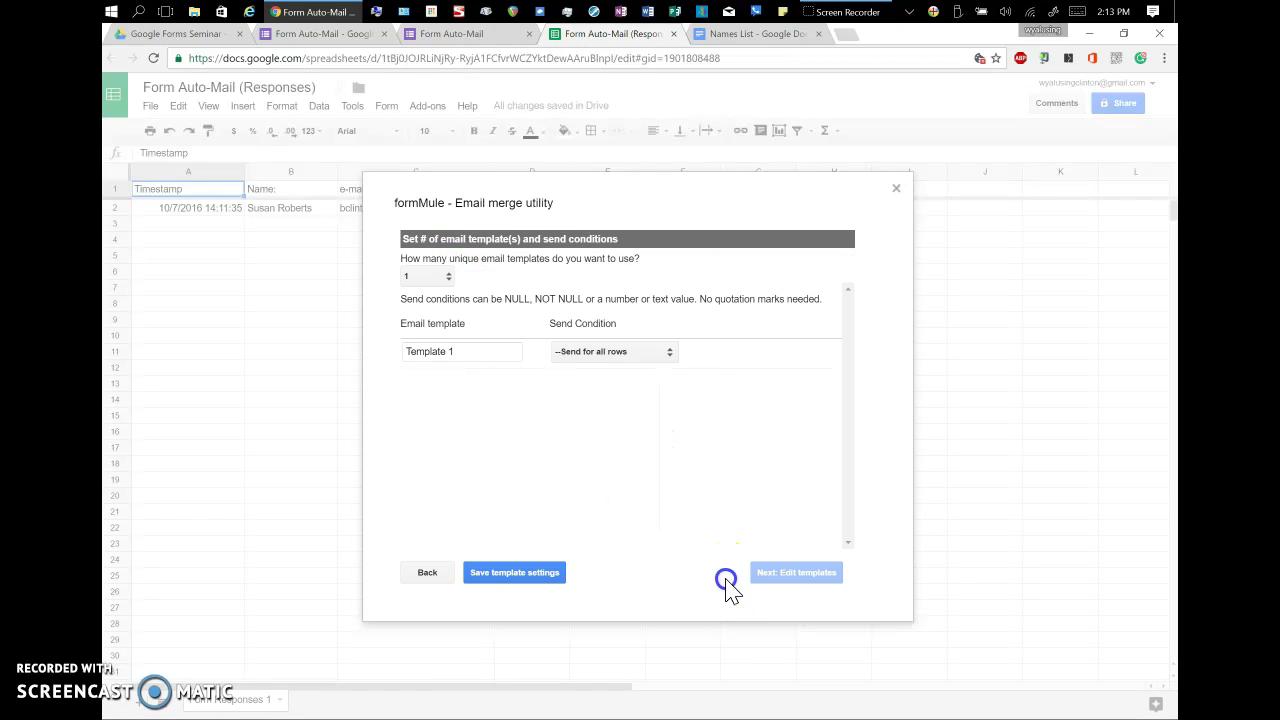
pyautogui.click(721, 410)
pyautogui.click(668, 355)
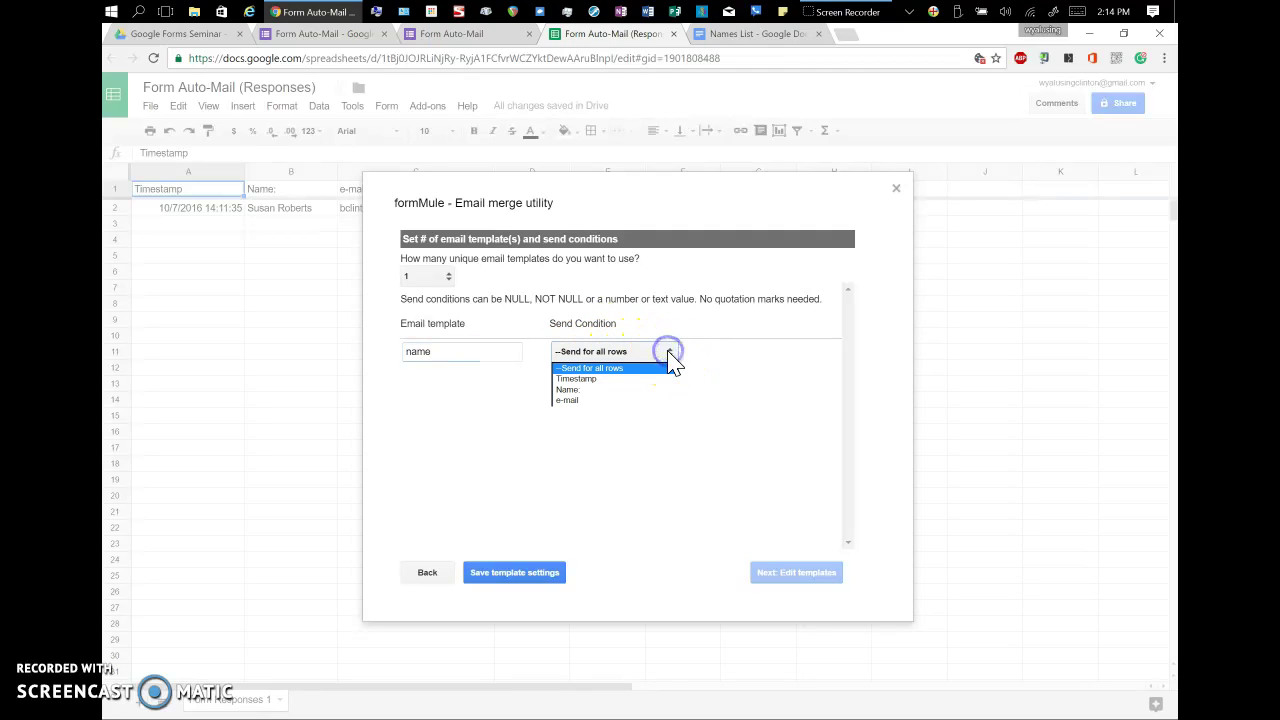
pyautogui.click(614, 380)
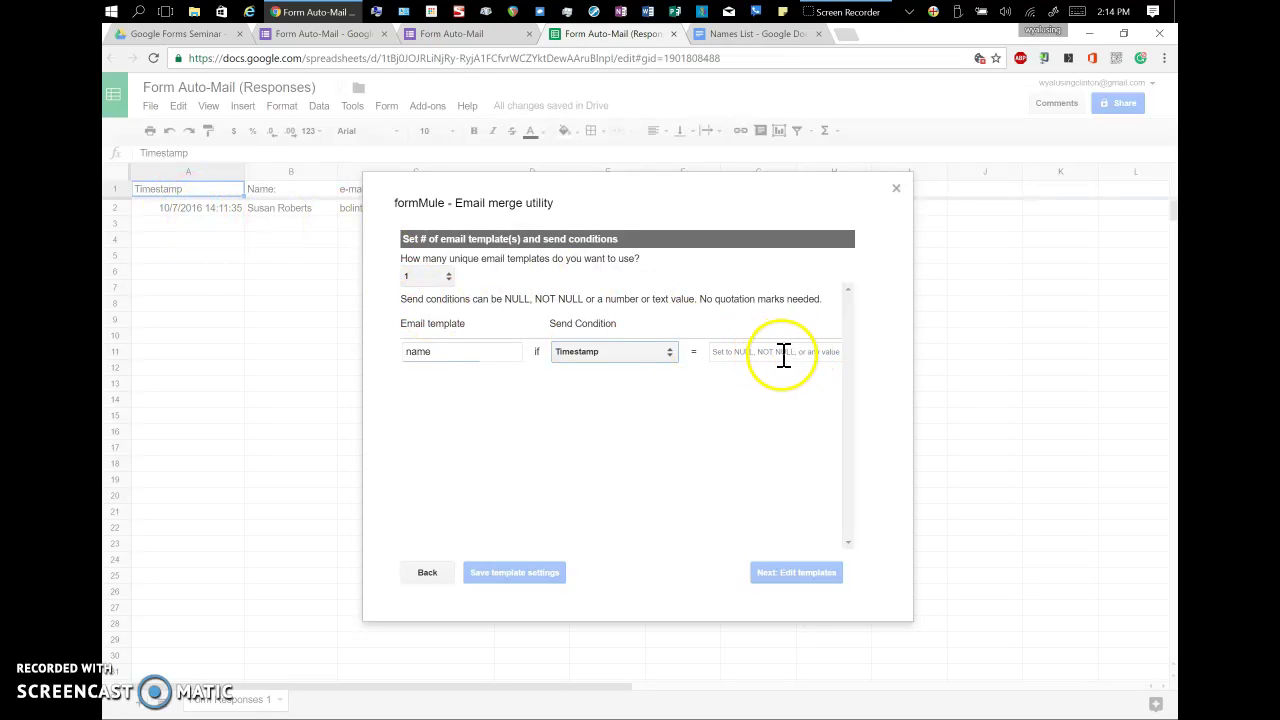
pyautogui.click(669, 355)
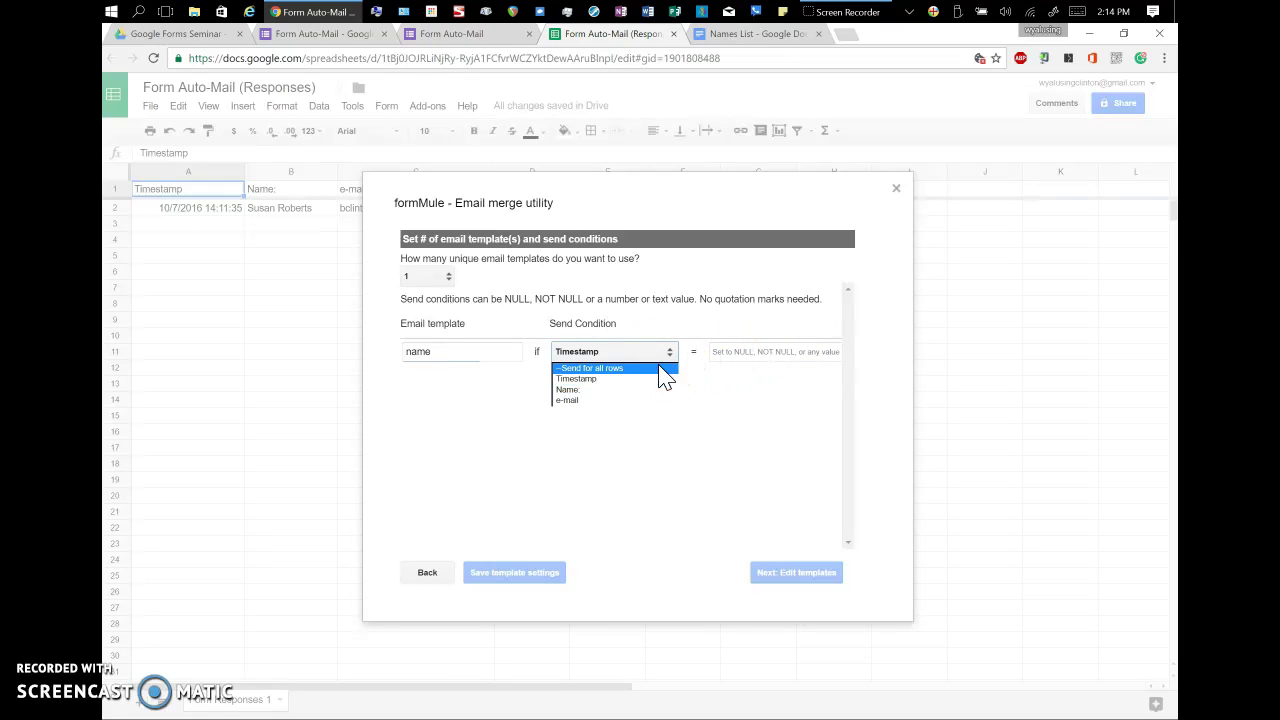
pyautogui.click(660, 369)
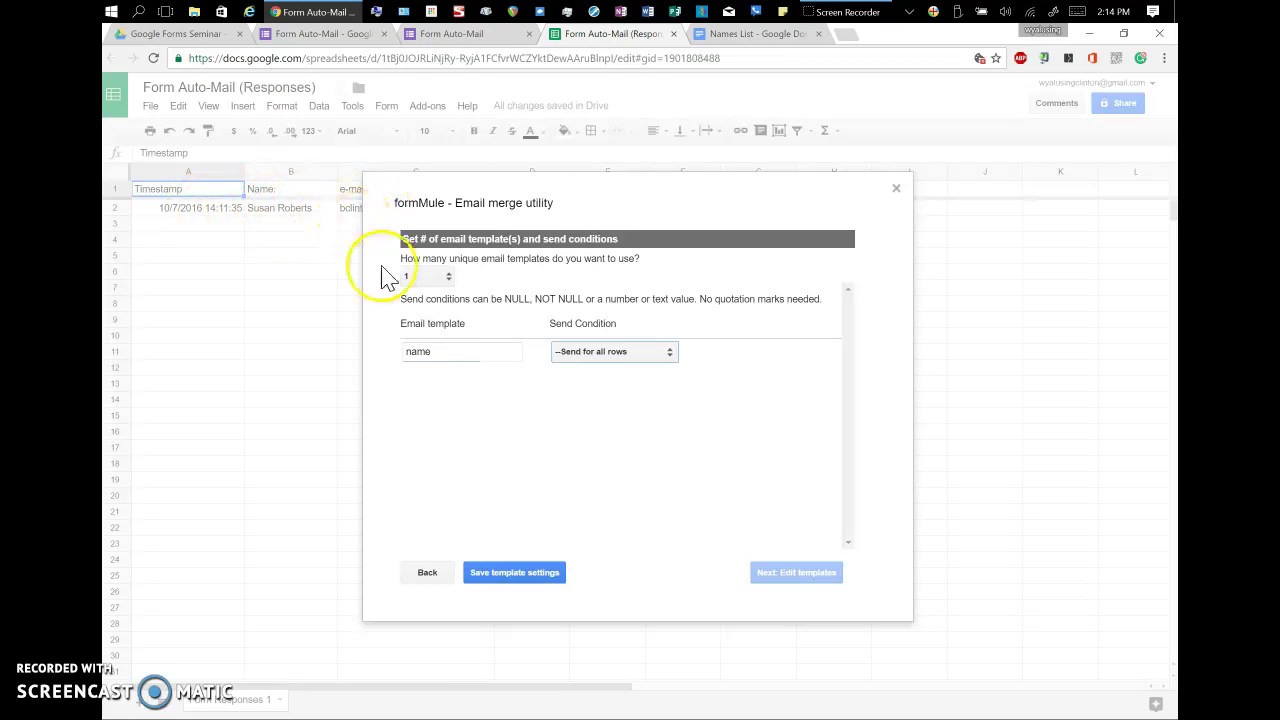
pyautogui.click(493, 580)
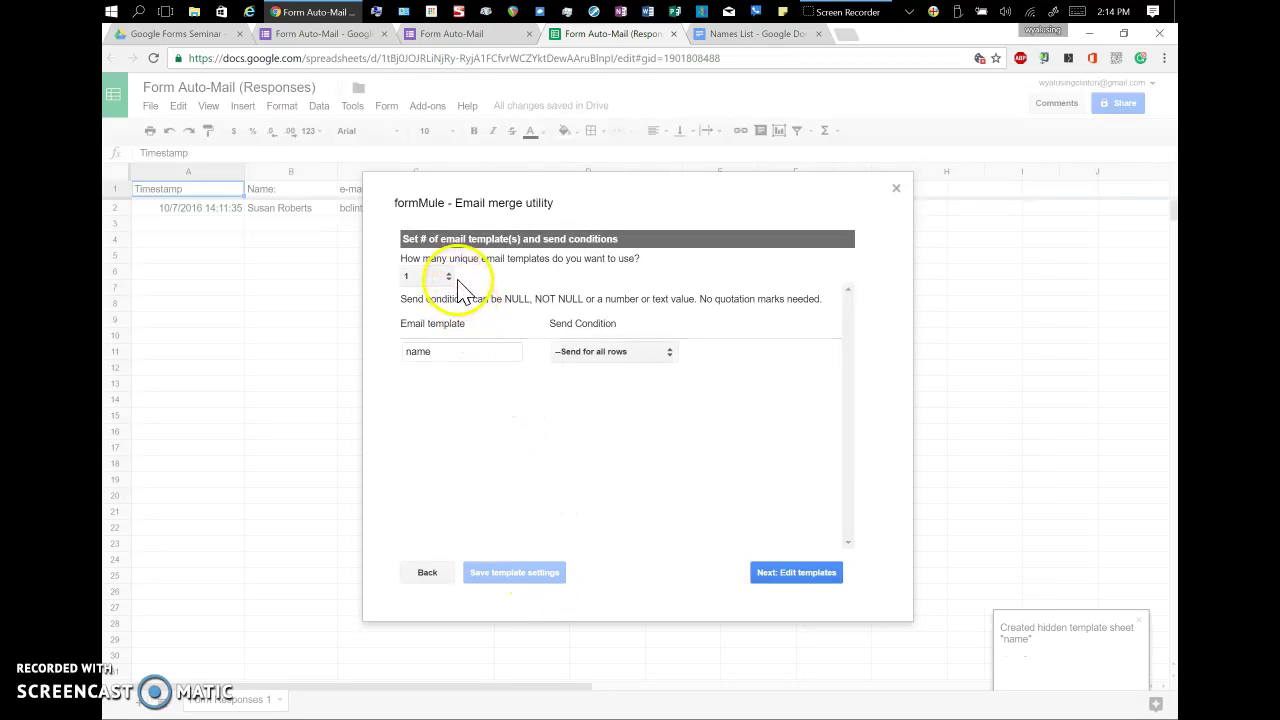
# Address the name template to each respondent's <<e-mail>> merge field
pyautogui.click(794, 576)
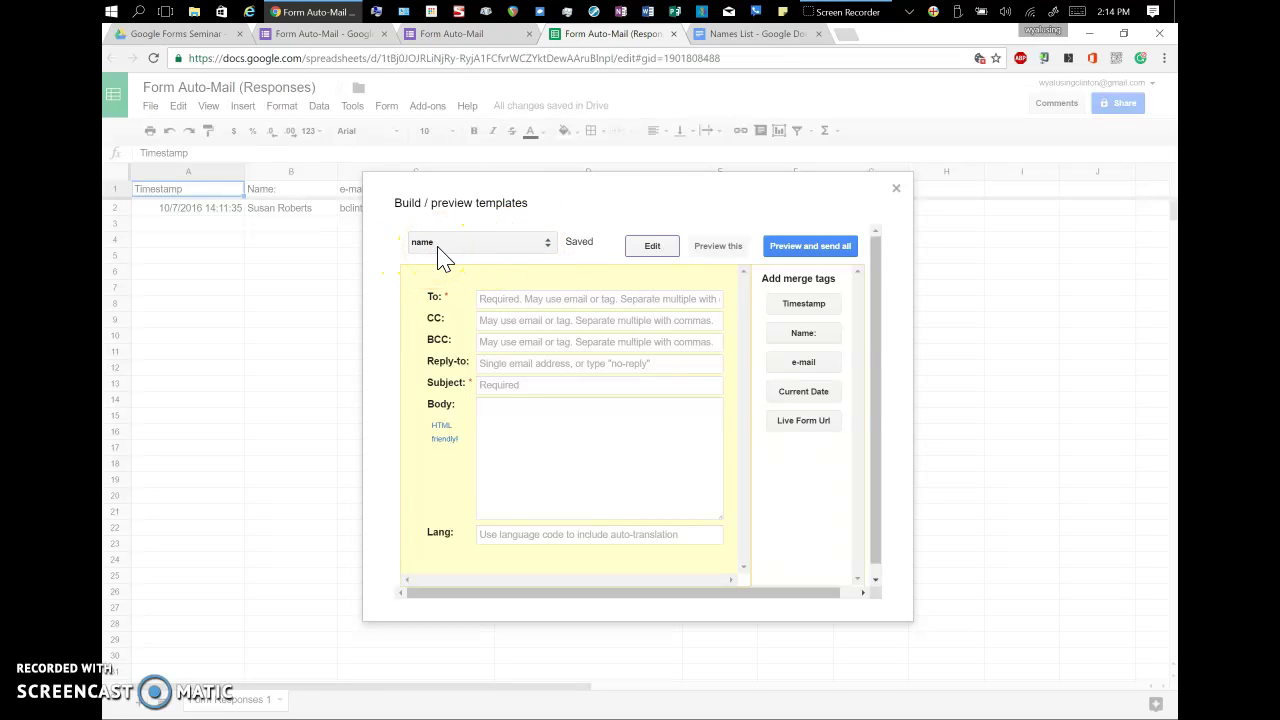
pyautogui.click(503, 300)
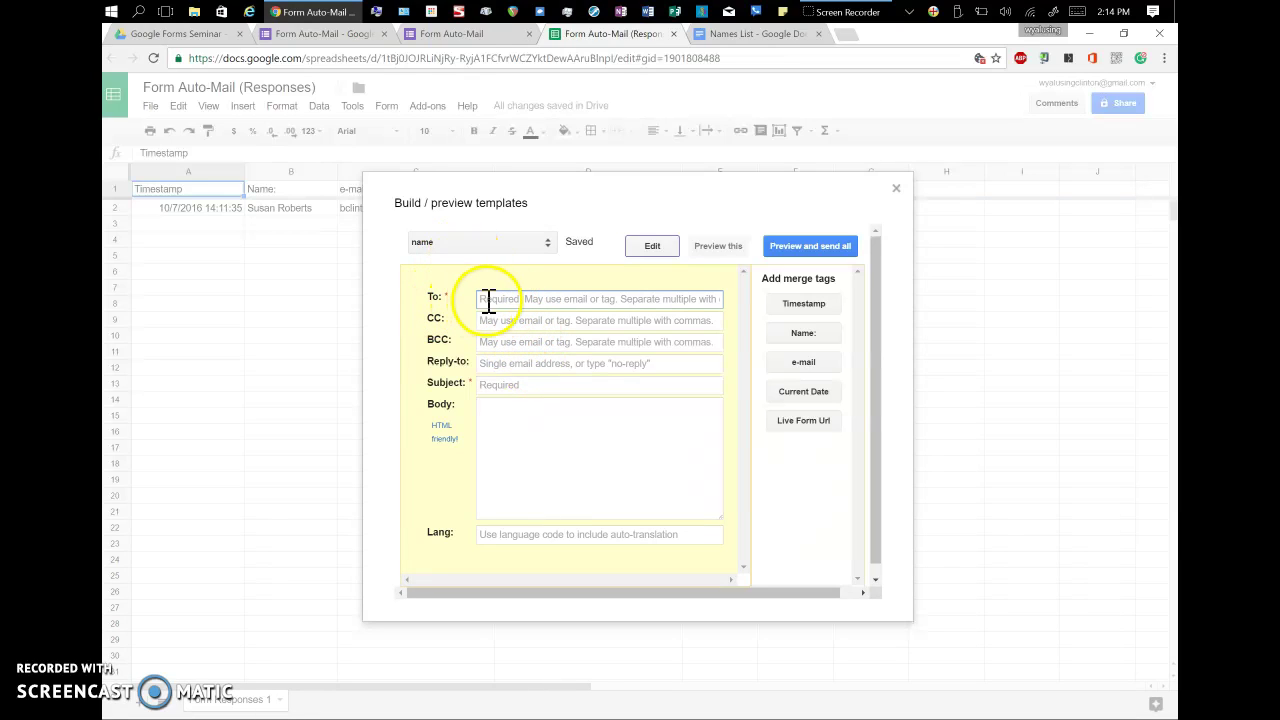
pyautogui.click(808, 364)
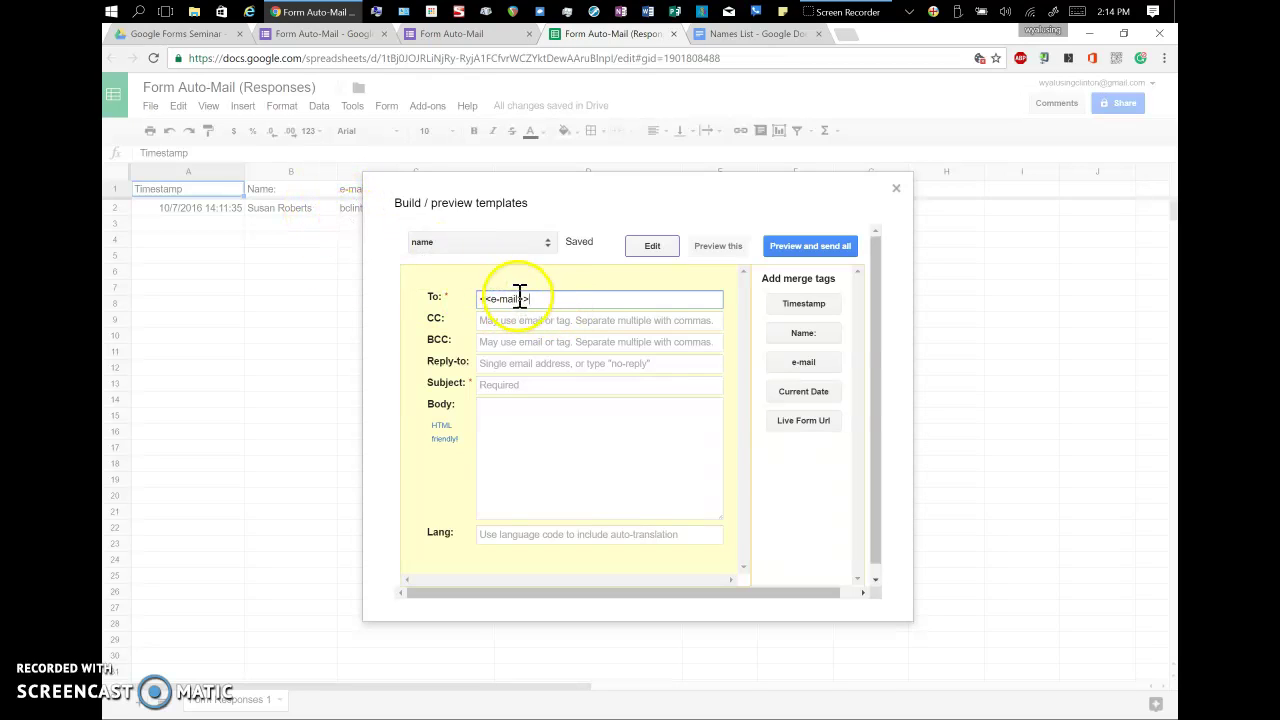
# Set the template subject to 'Hello <<Name:>> how are you?'
pyautogui.click(534, 384)
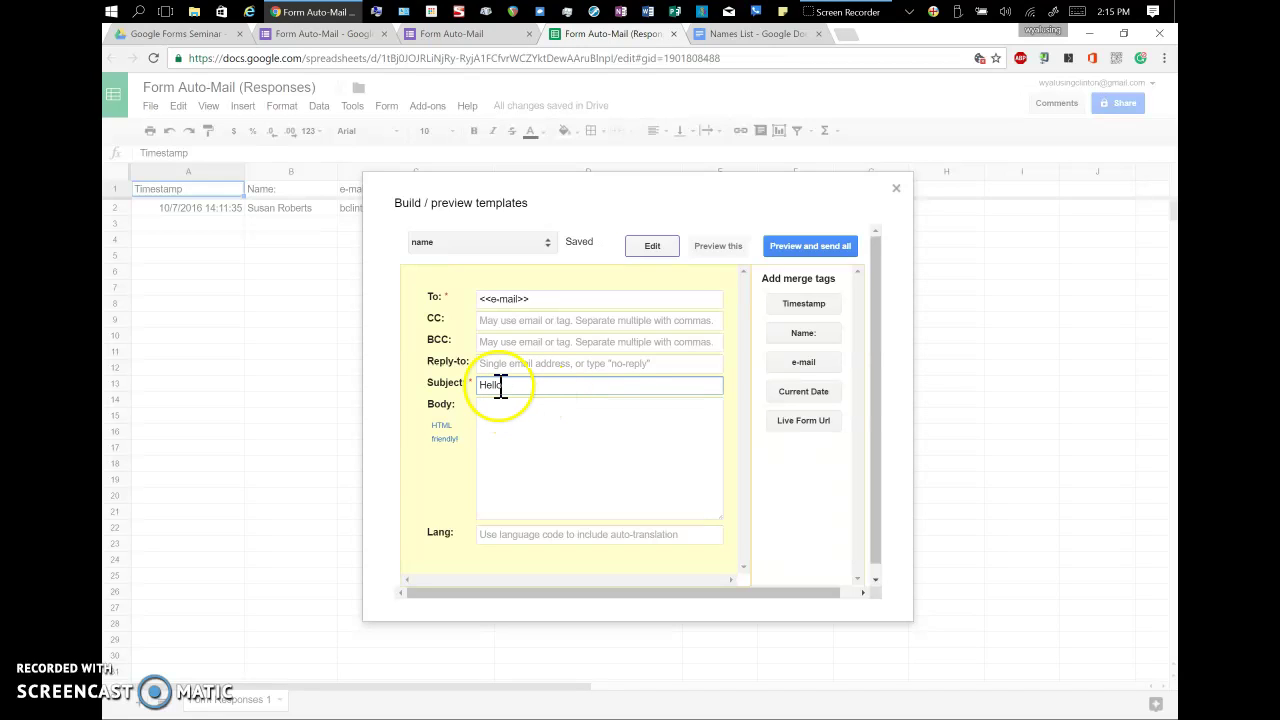
pyautogui.click(805, 335)
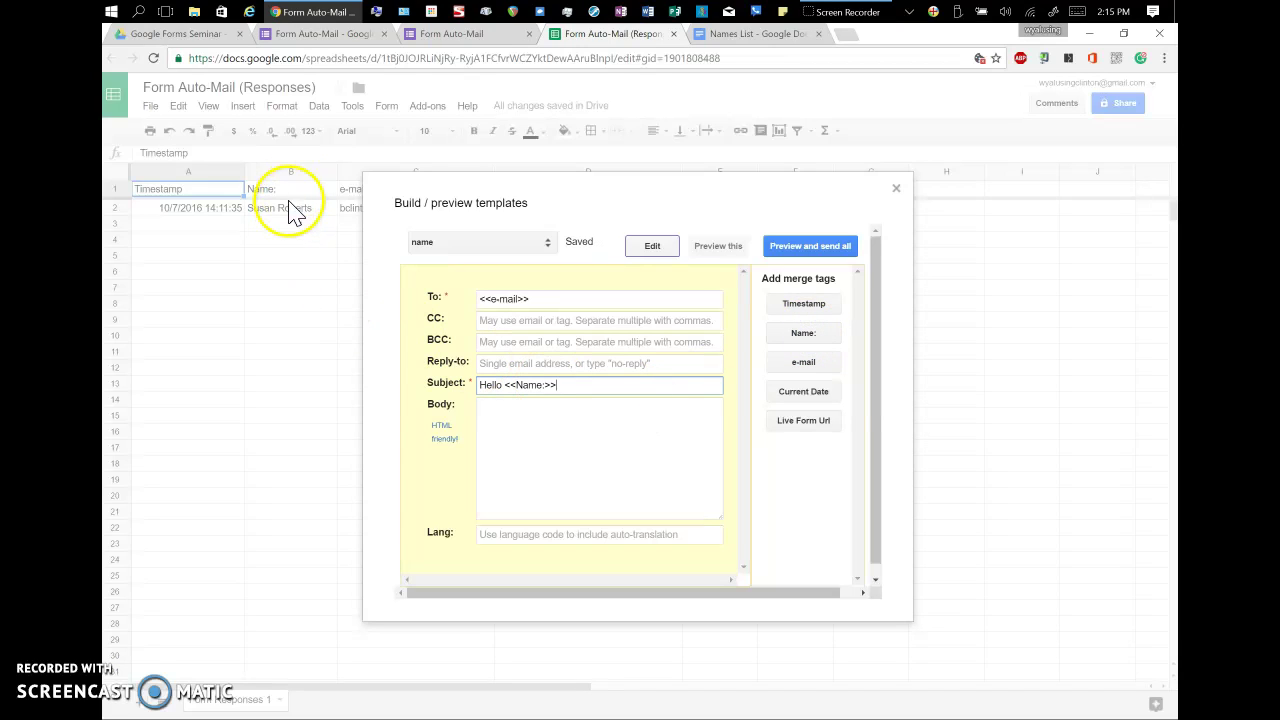
pyautogui.click(595, 386)
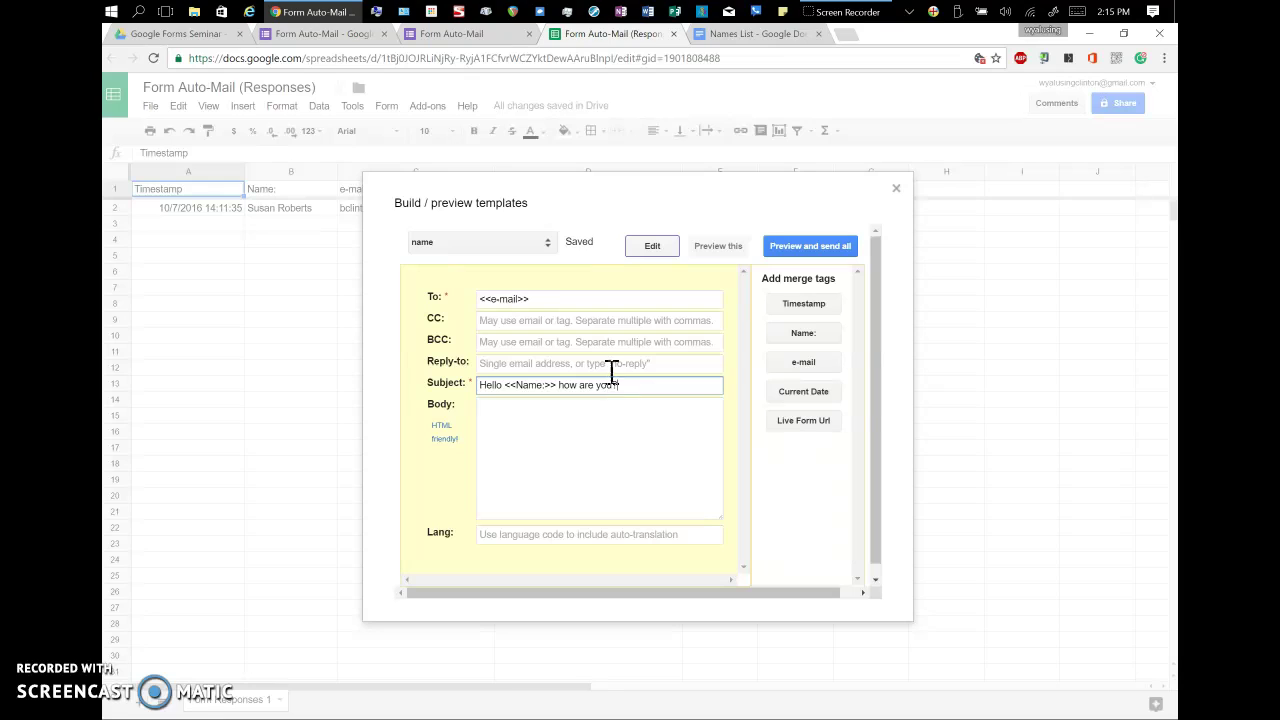
pyautogui.click(626, 416)
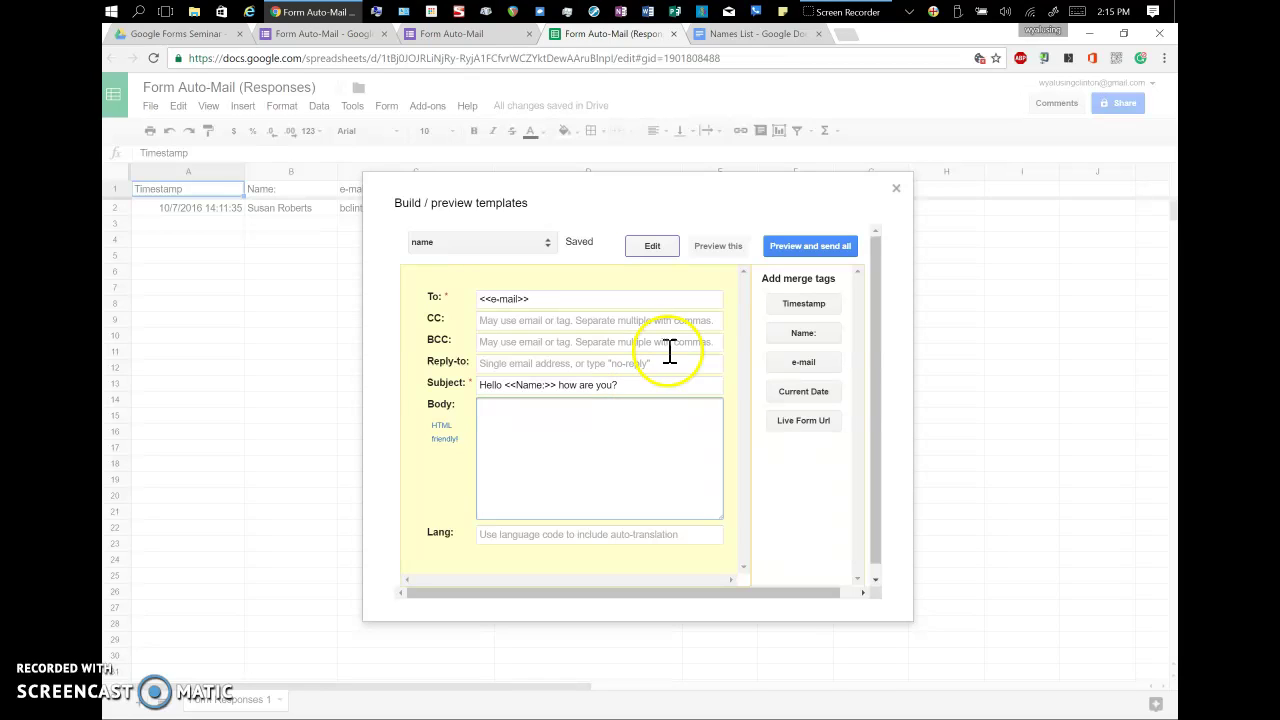
# Make the body read '<<Name:>>, I'm glad you submitted the form :)', removing the stray Name: label
pyautogui.click(788, 328)
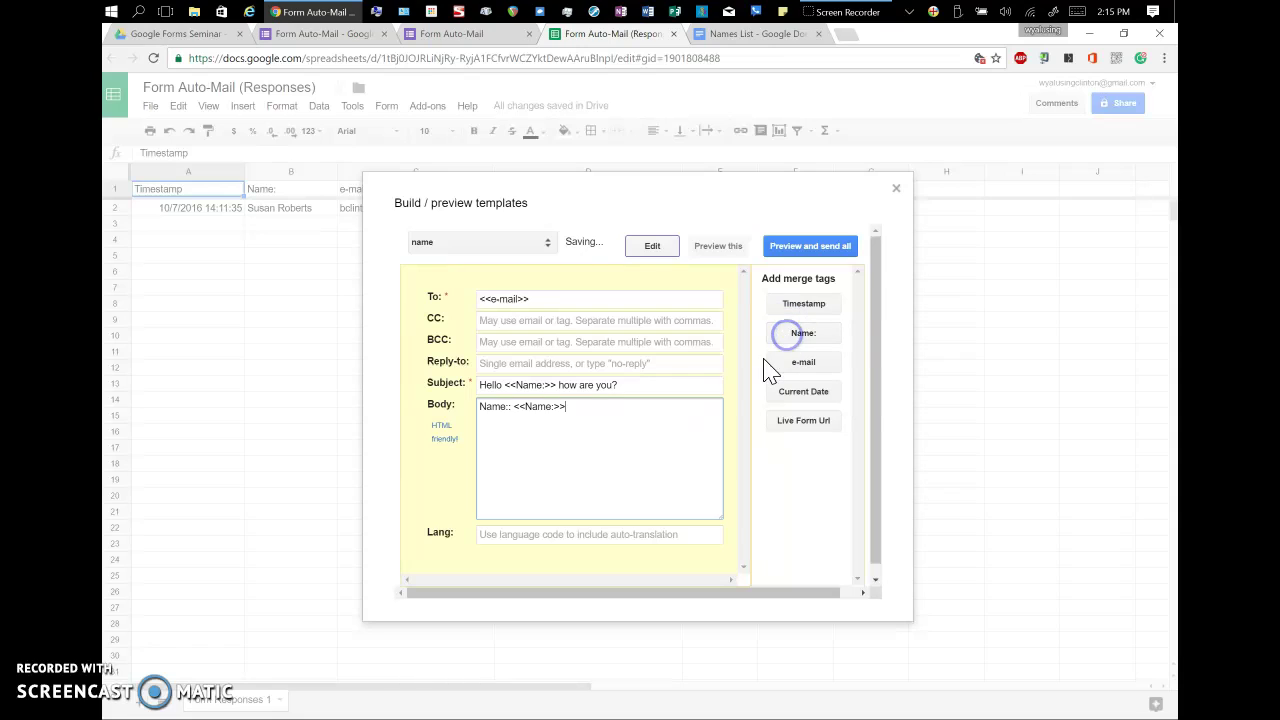
pyautogui.moveTo(517, 409)
pyautogui.mouseDown()
pyautogui.moveTo(479, 427)
pyautogui.moveTo(491, 403)
pyautogui.moveTo(548, 403)
pyautogui.moveTo(542, 412)
pyautogui.mouseUp()
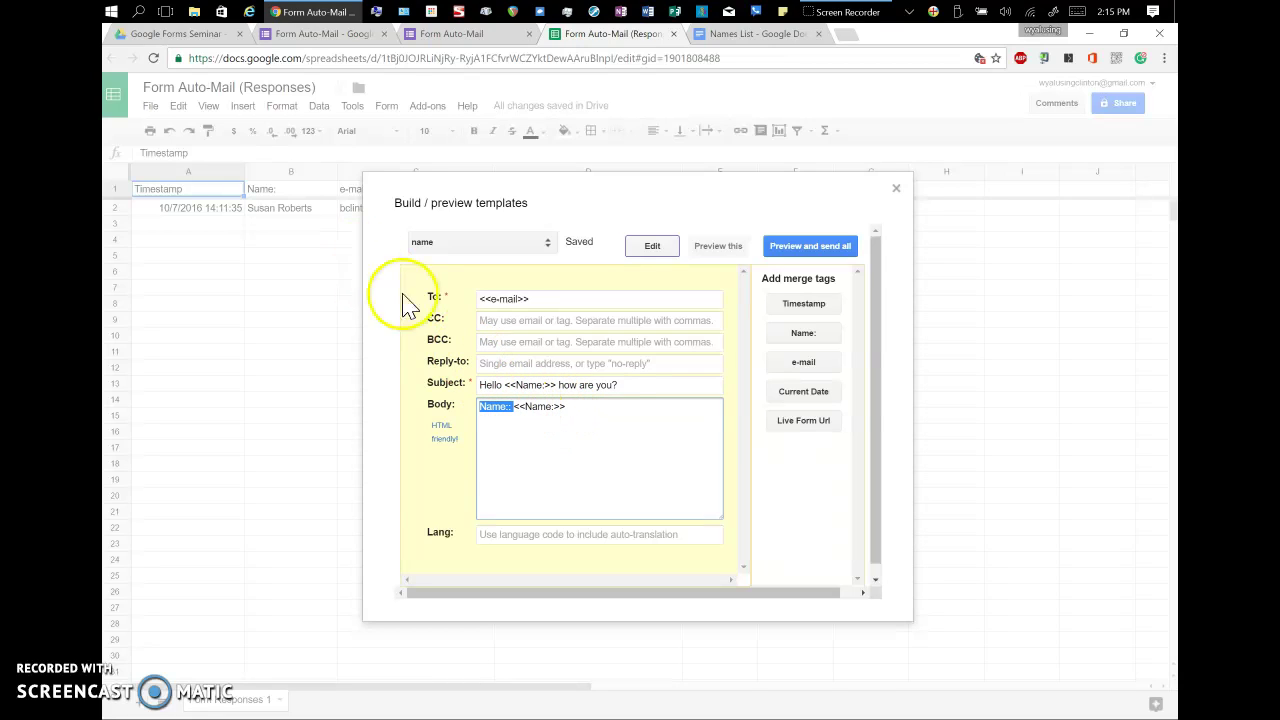
pyautogui.click(548, 405)
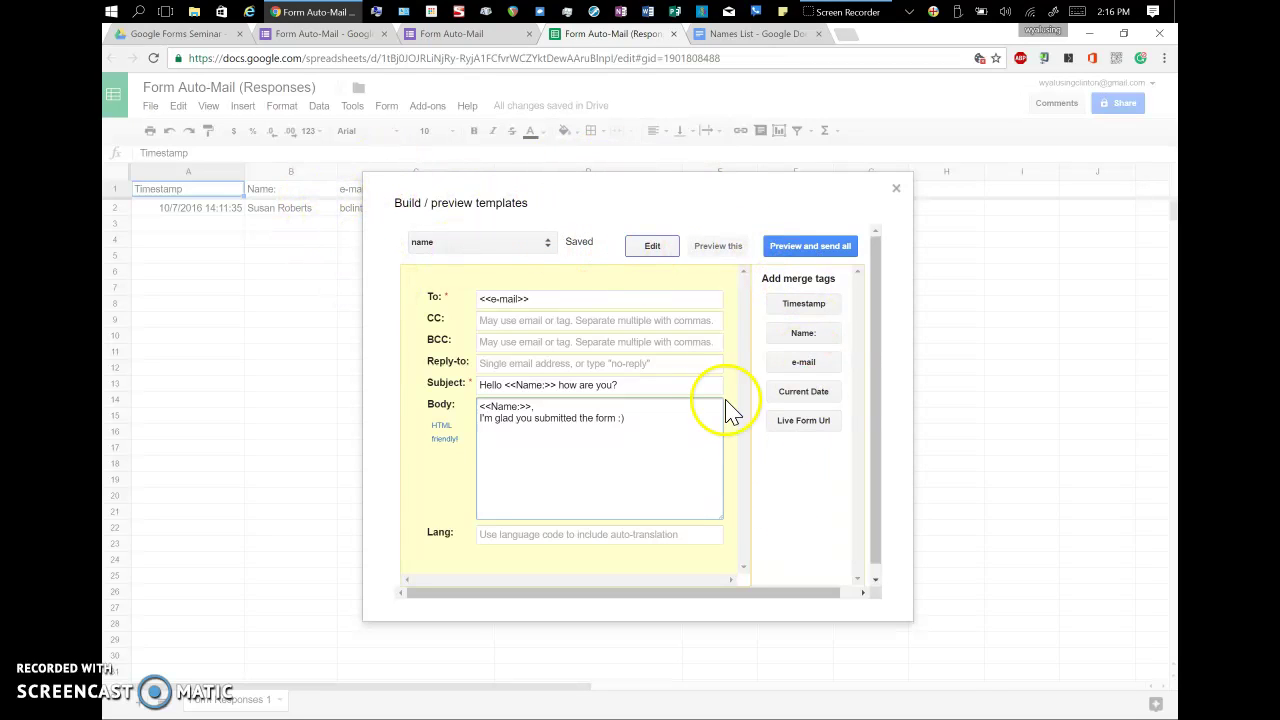
pyautogui.click(543, 486)
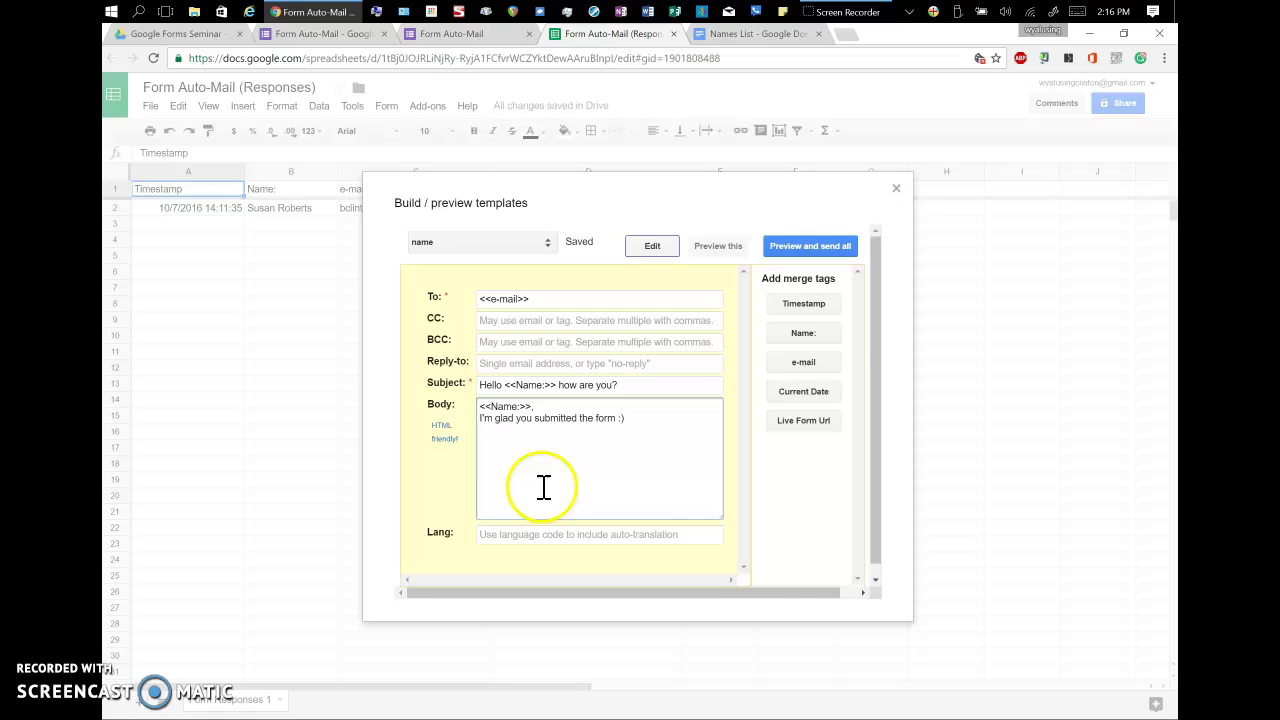
# Preview the merged email for the existing response, then cancel without sending
pyautogui.click(791, 244)
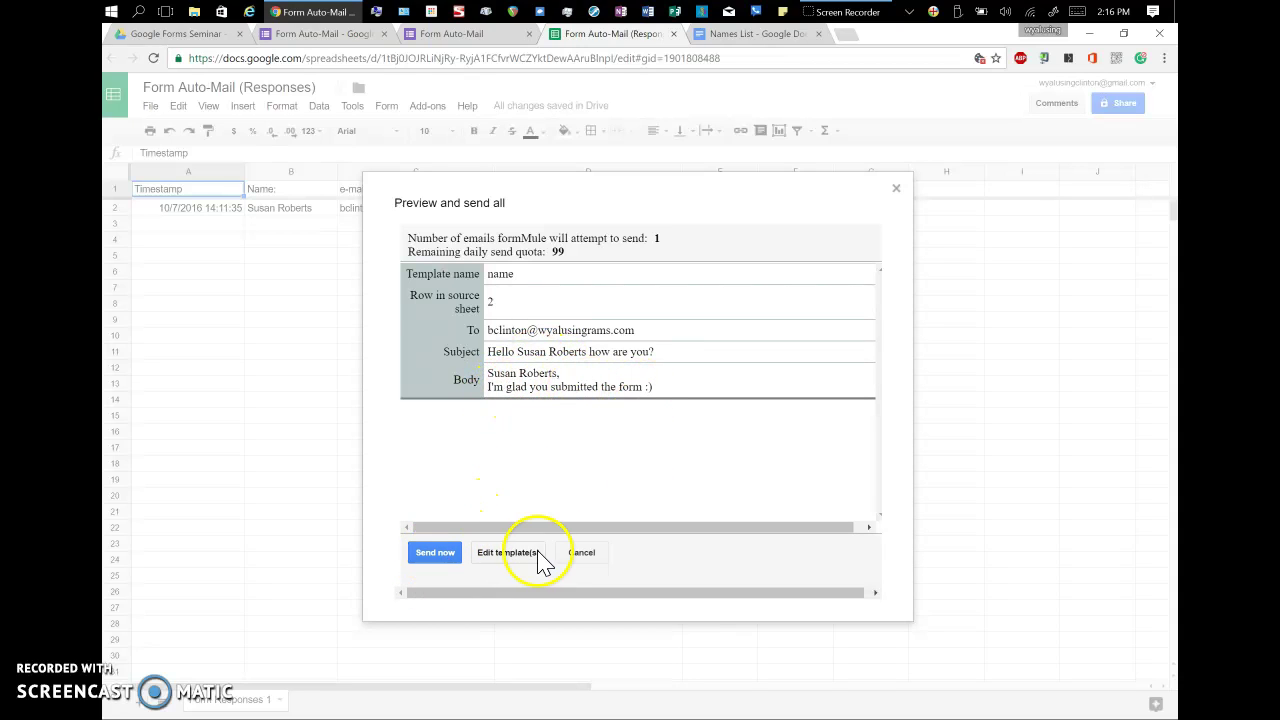
pyautogui.click(580, 552)
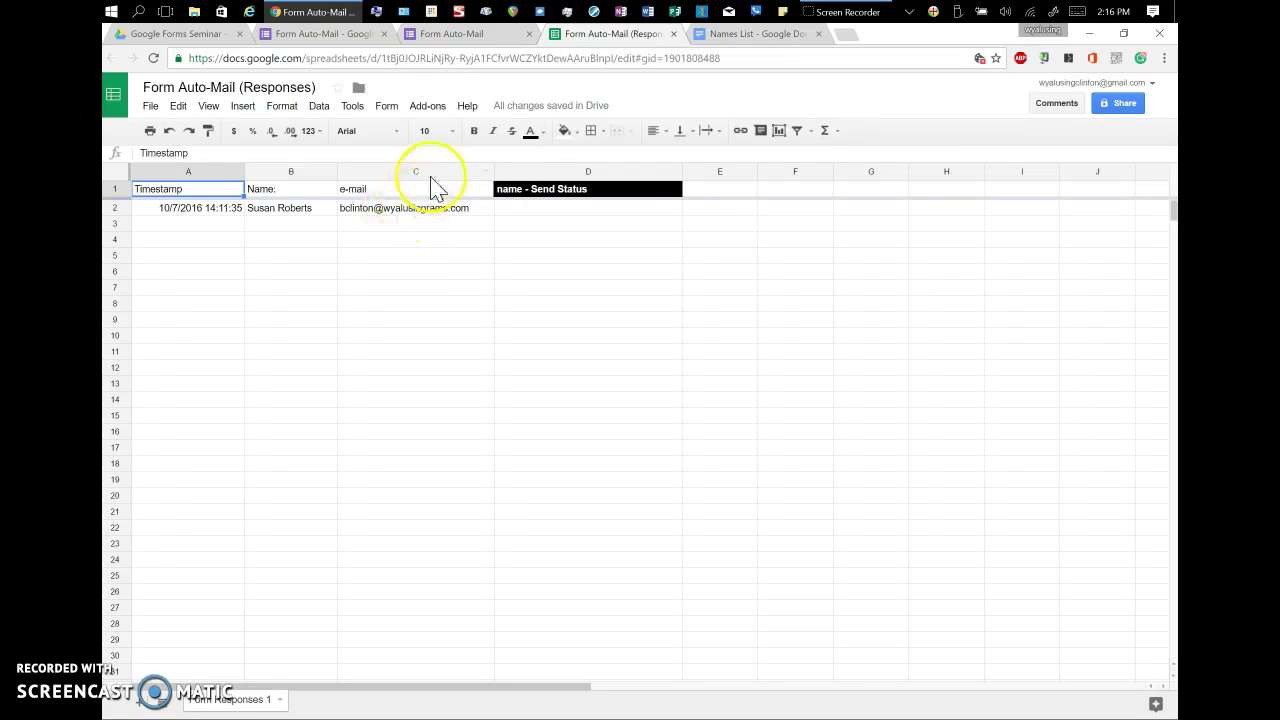
# Submit another Form Auto-Mail test response with the second listed name and an e-mail address
pyautogui.click(451, 36)
pyautogui.click(517, 328)
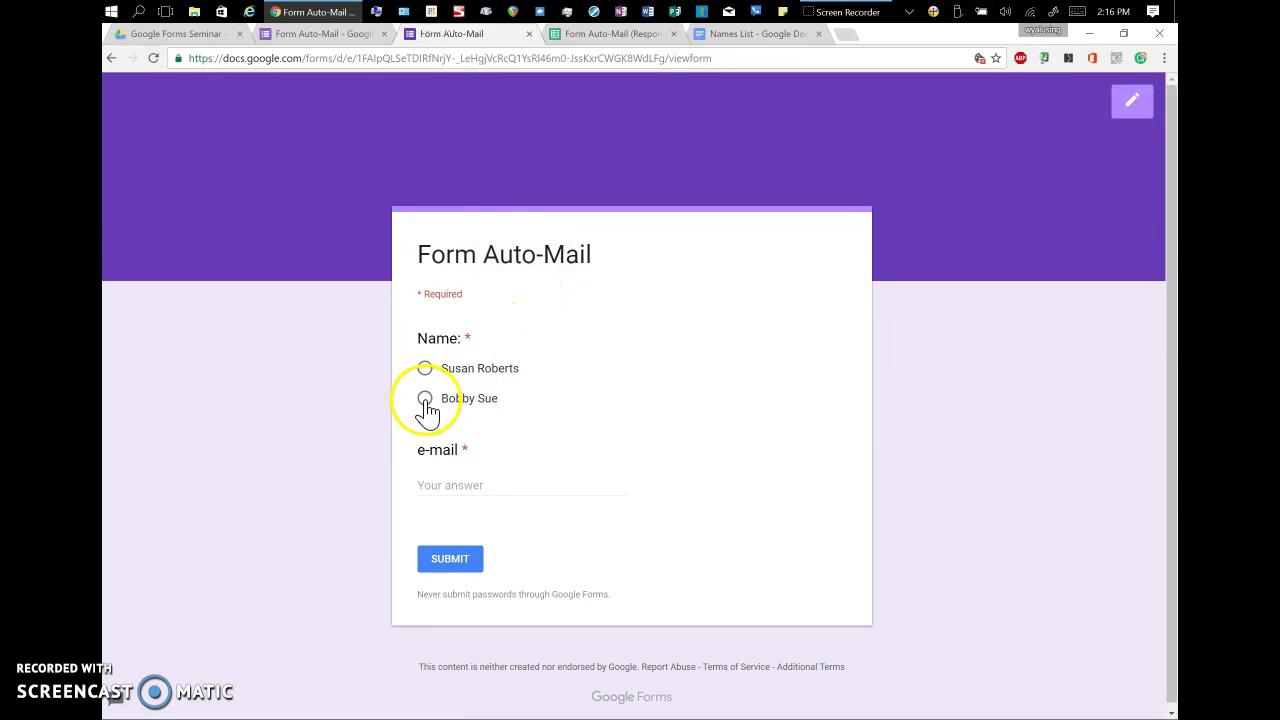
pyautogui.click(425, 402)
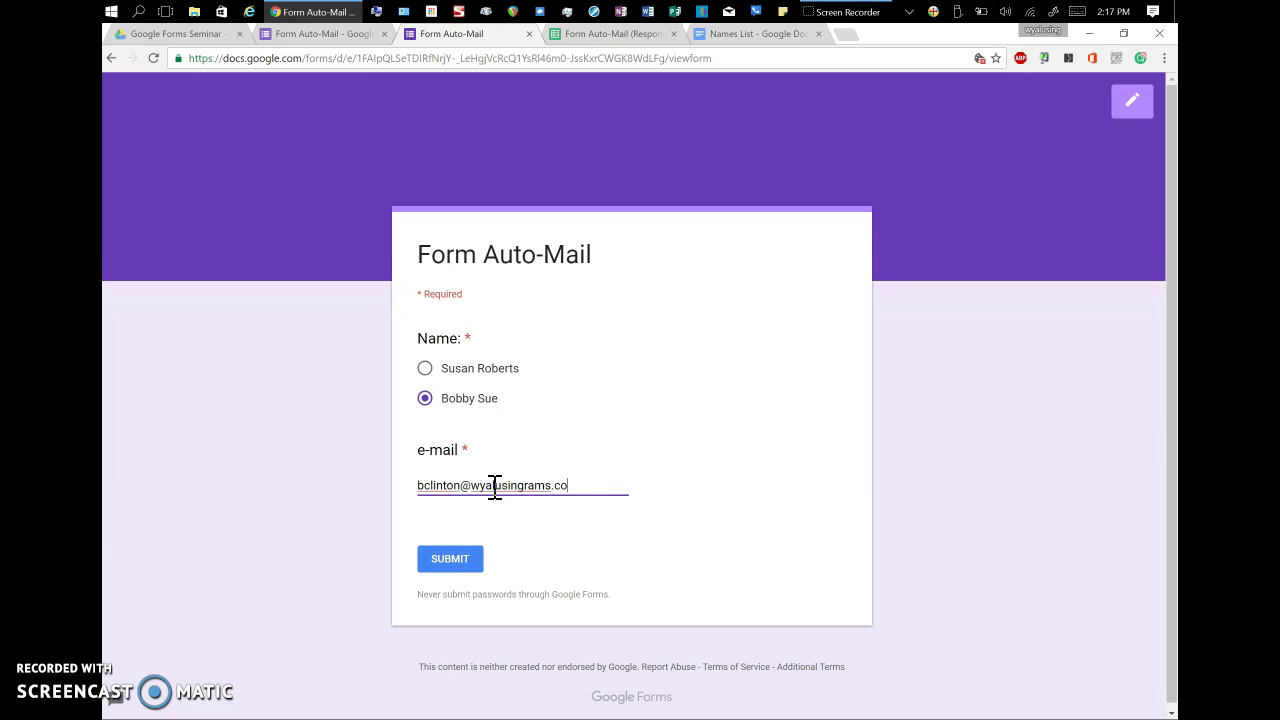
pyautogui.click(478, 567)
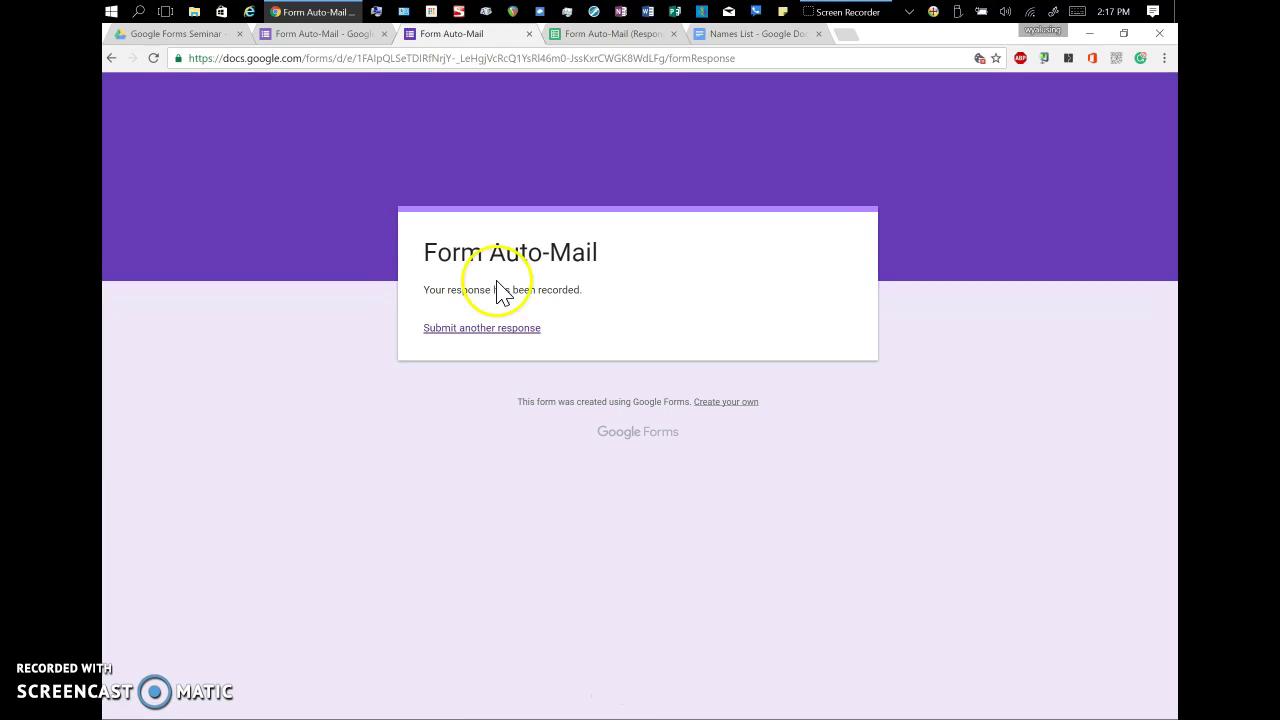
# Check that row 3's send status in column D shows 'email sent', dismissing the mail notification
pyautogui.click(615, 36)
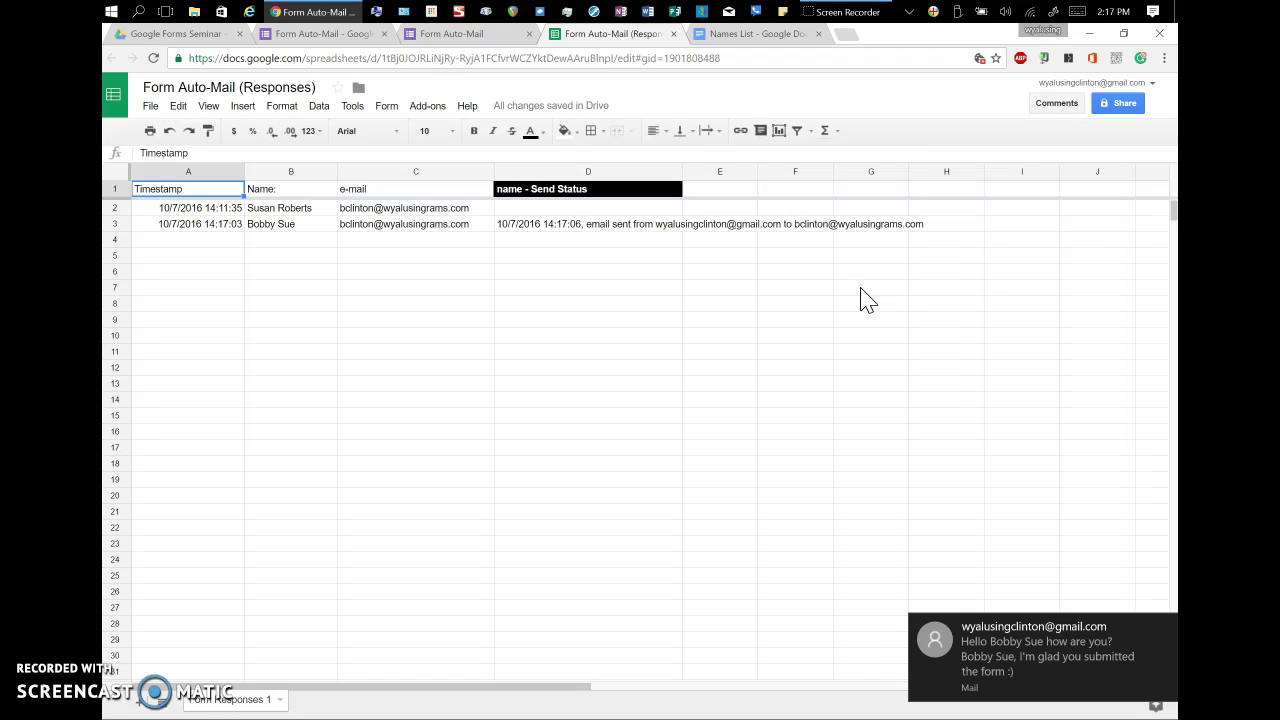
pyautogui.click(741, 282)
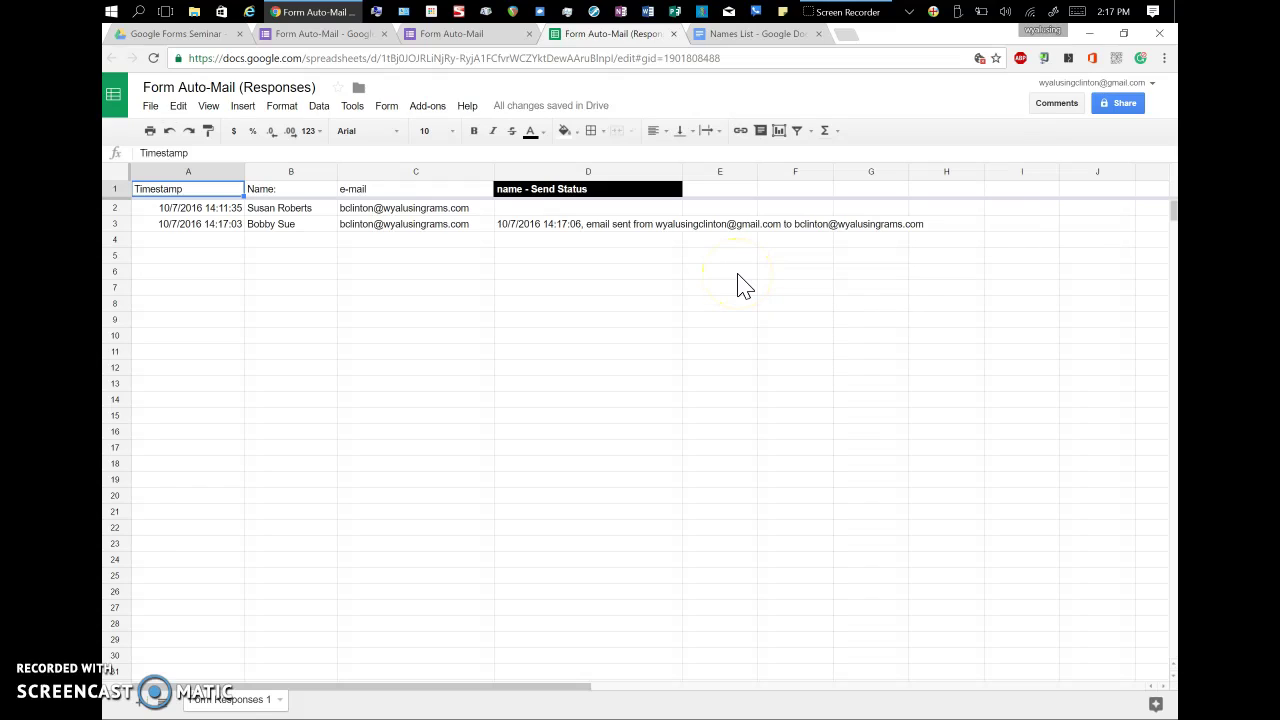